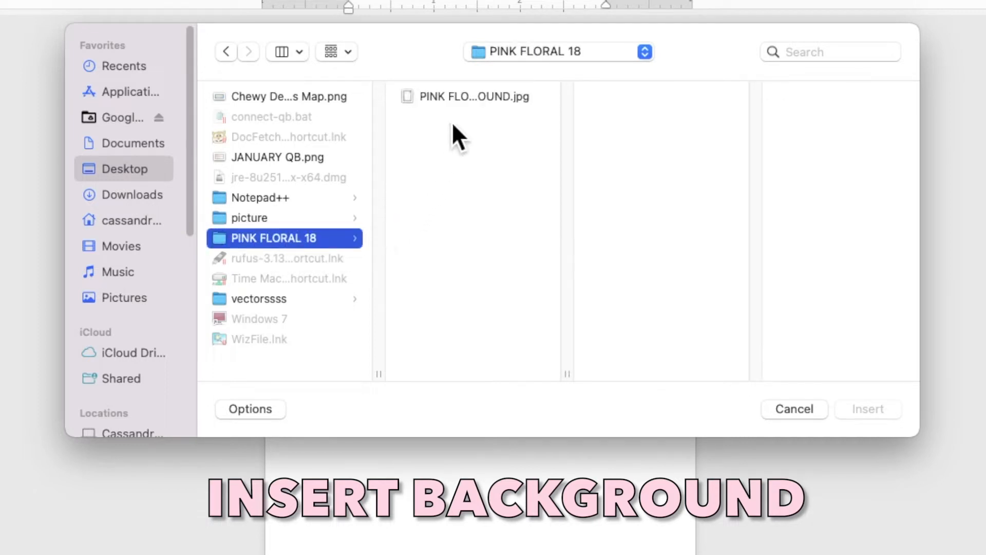
Insert the pink floral border image and set its wrapping to Behind Text
click(458, 101)
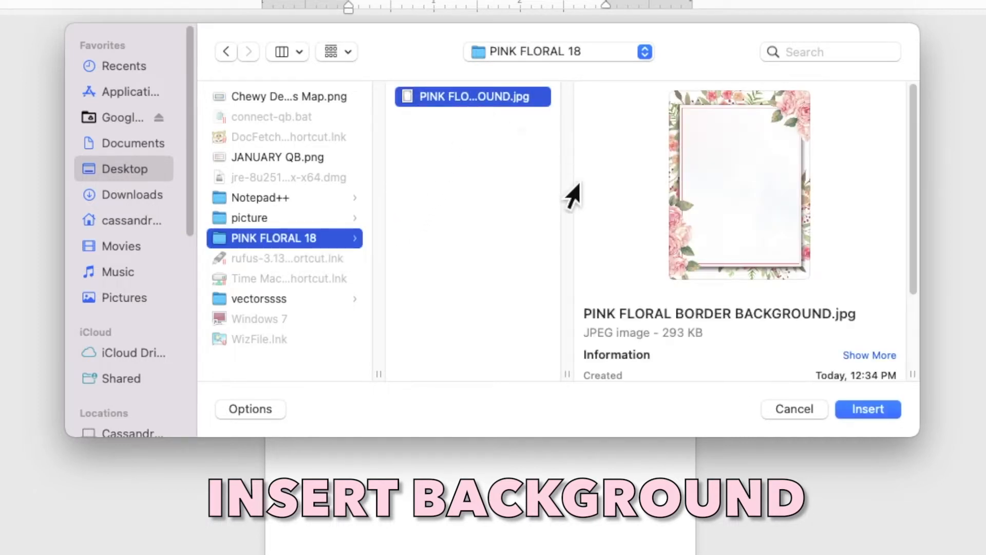
click(856, 412)
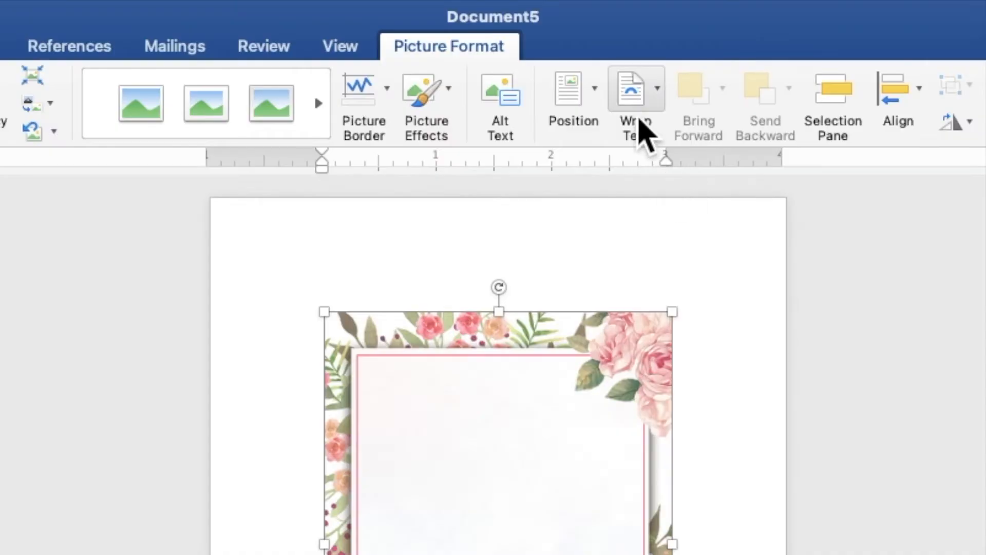
click(573, 44)
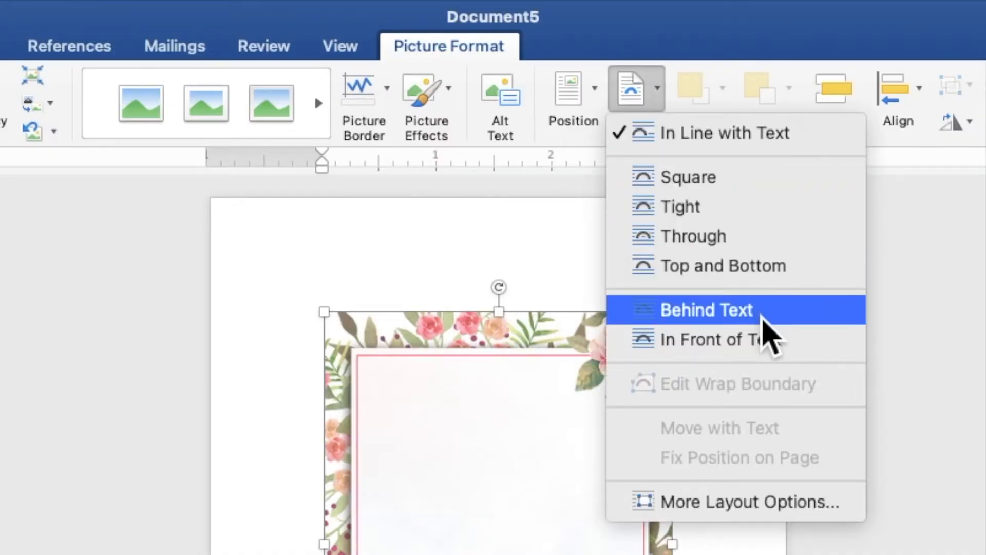
click(763, 317)
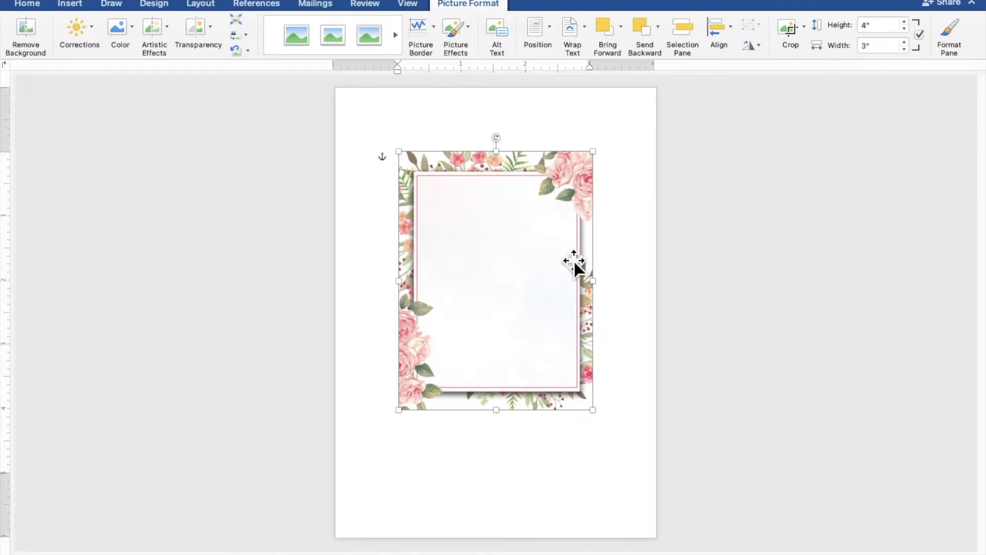
Move and enlarge the floral picture to 7" by 5.25" so it fills the page
drag(565, 274, 502, 208)
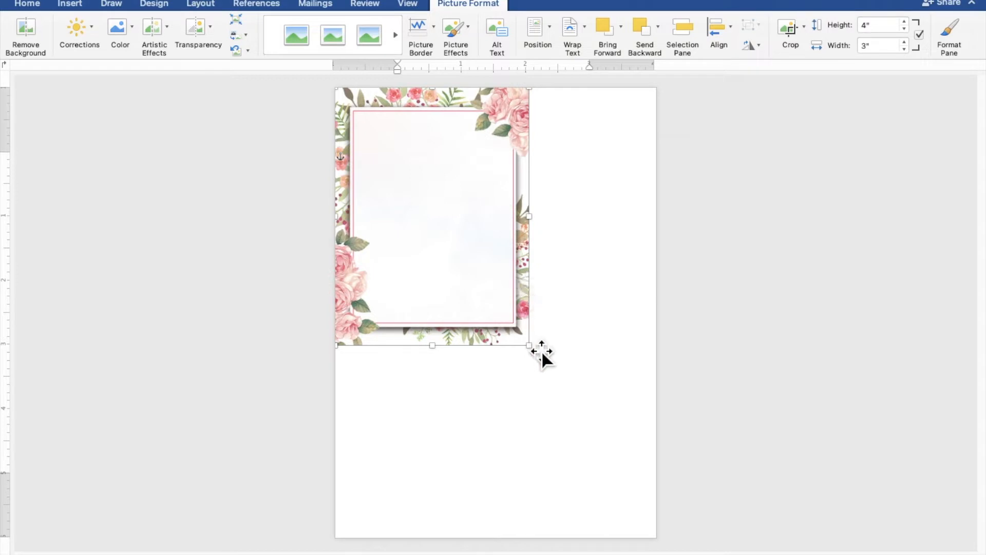
drag(541, 359, 651, 547)
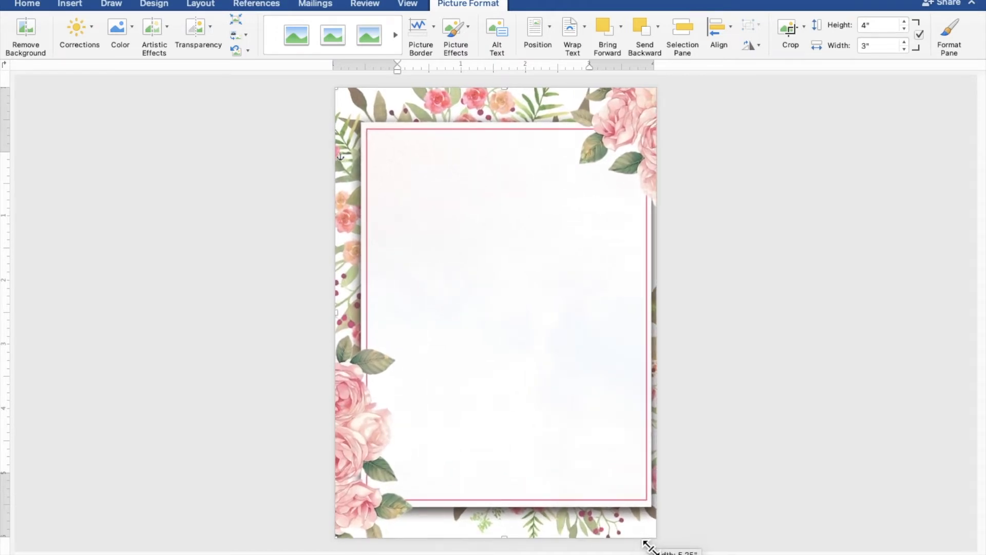
drag(623, 473, 614, 473)
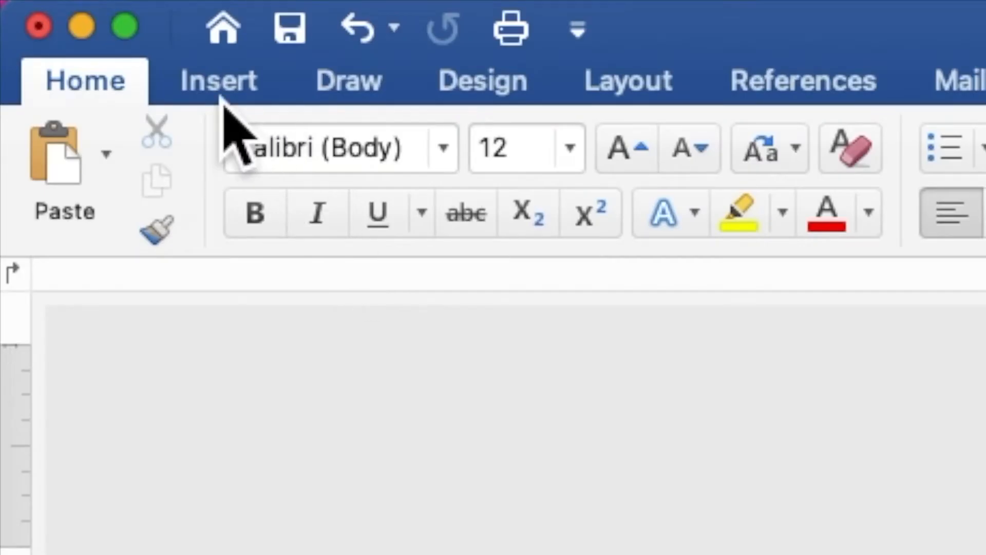
Draw a rectangle across the upper page and add the text 18 inside it
click(71, 8)
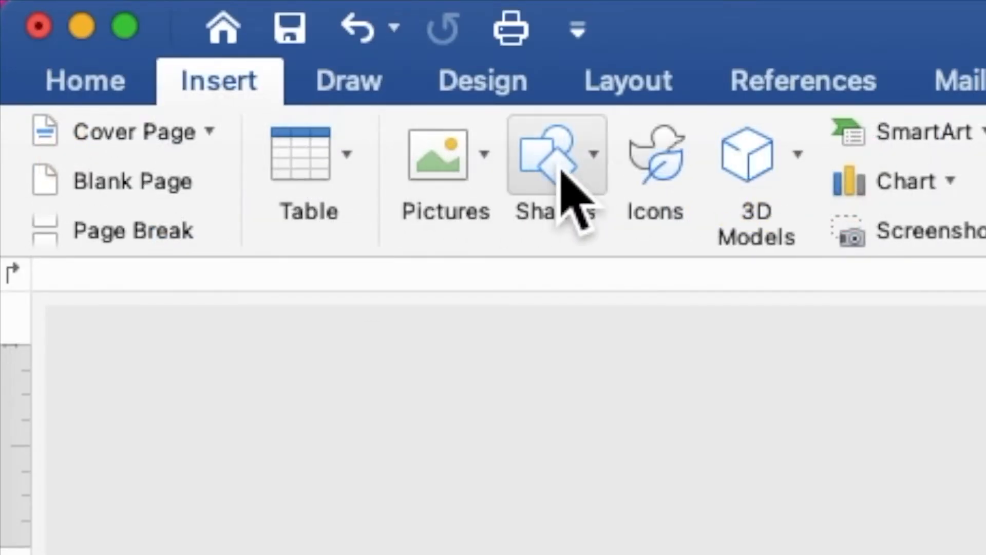
click(561, 165)
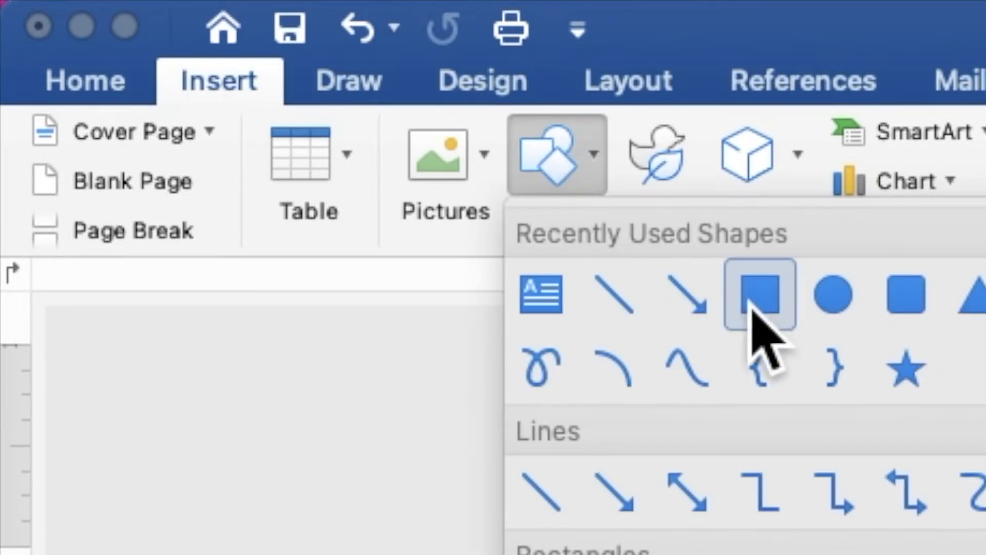
click(752, 309)
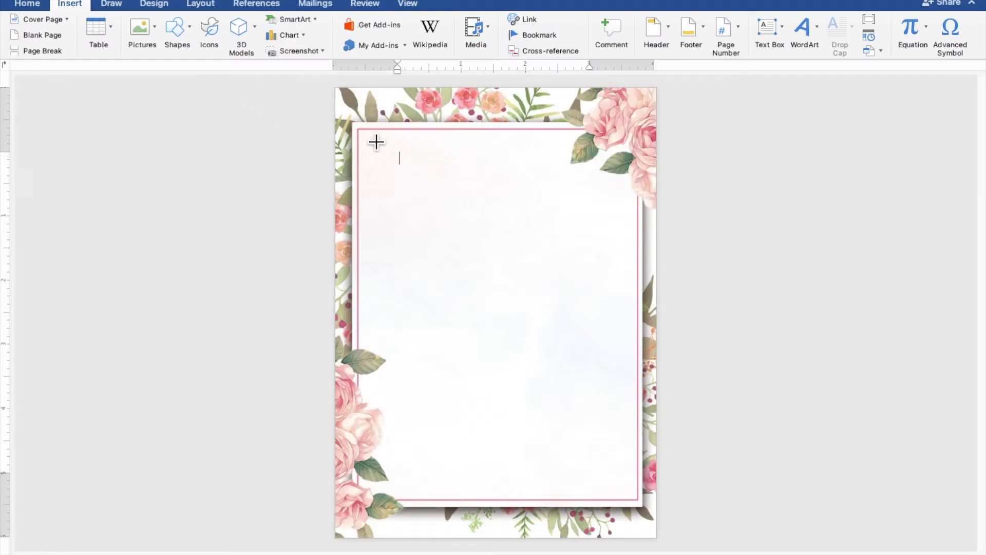
drag(379, 143, 611, 299)
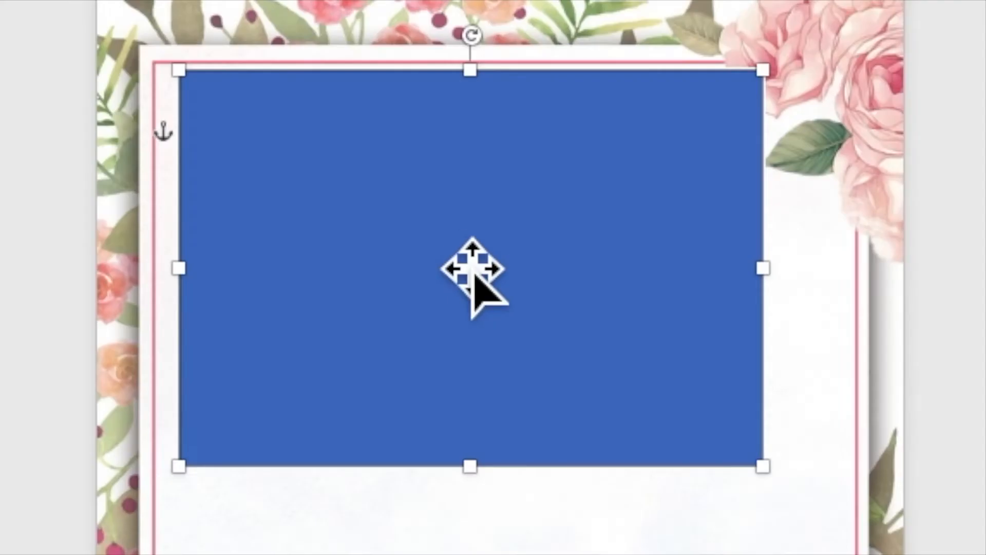
right_click(478, 205)
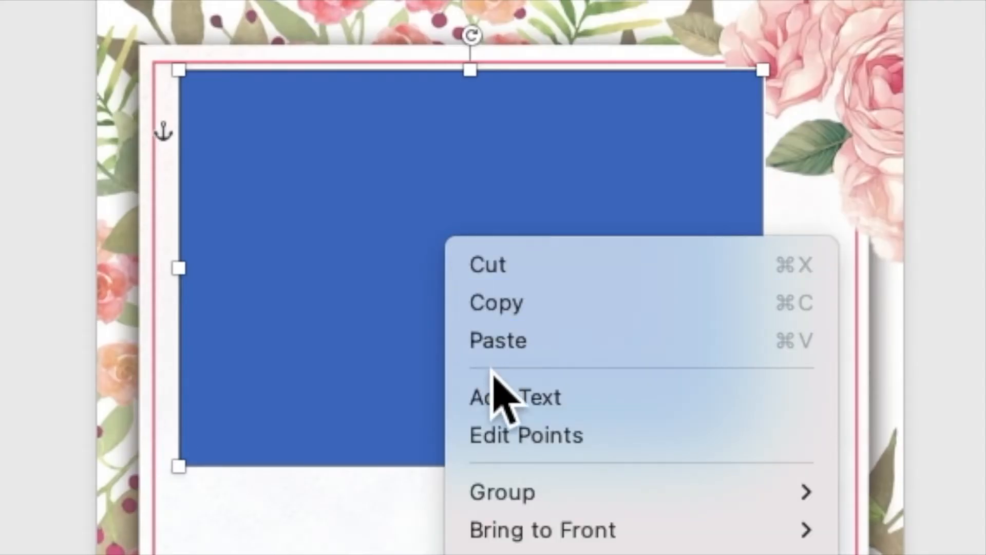
click(507, 405)
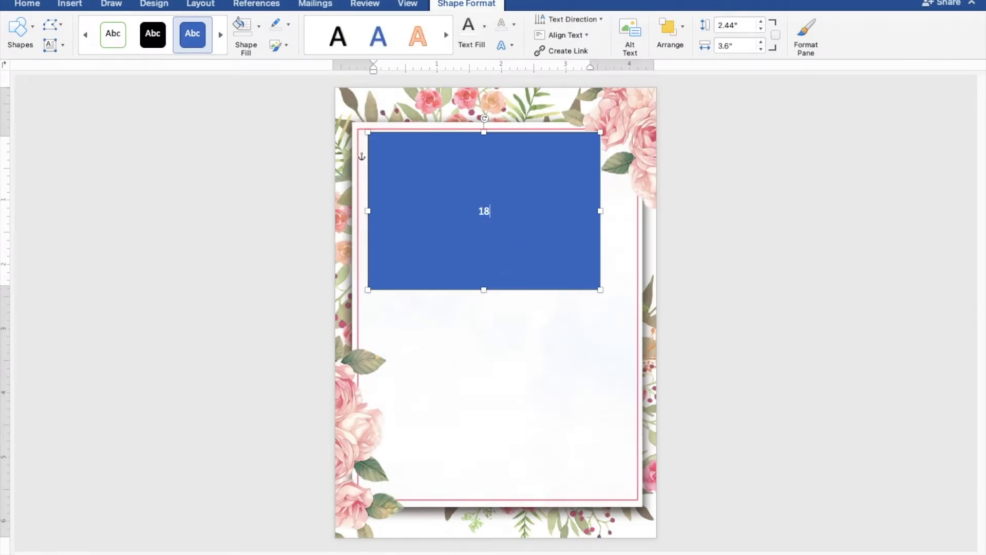
Remove the rectangle's fill and outline and colour the 18 text pink
drag(512, 222, 465, 220)
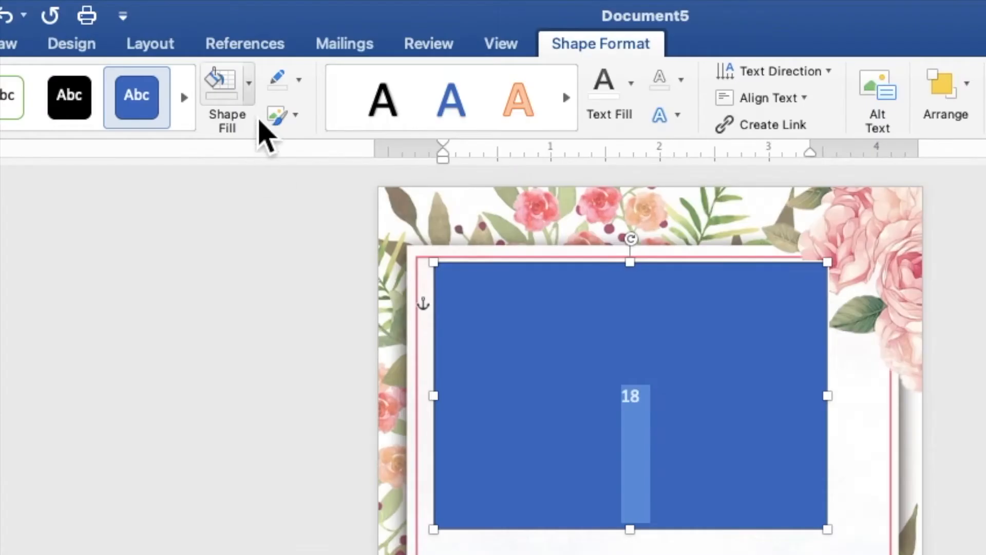
click(259, 26)
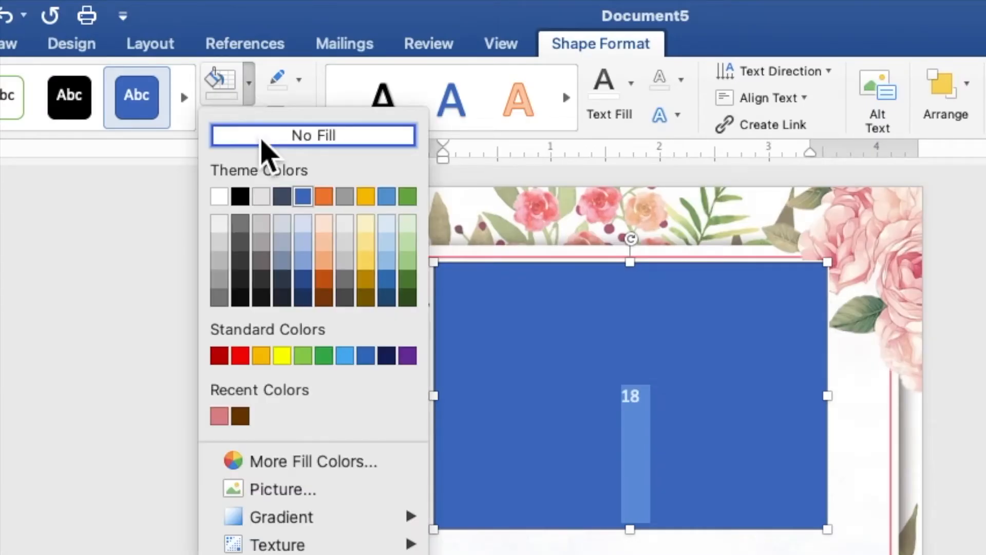
click(263, 138)
click(300, 82)
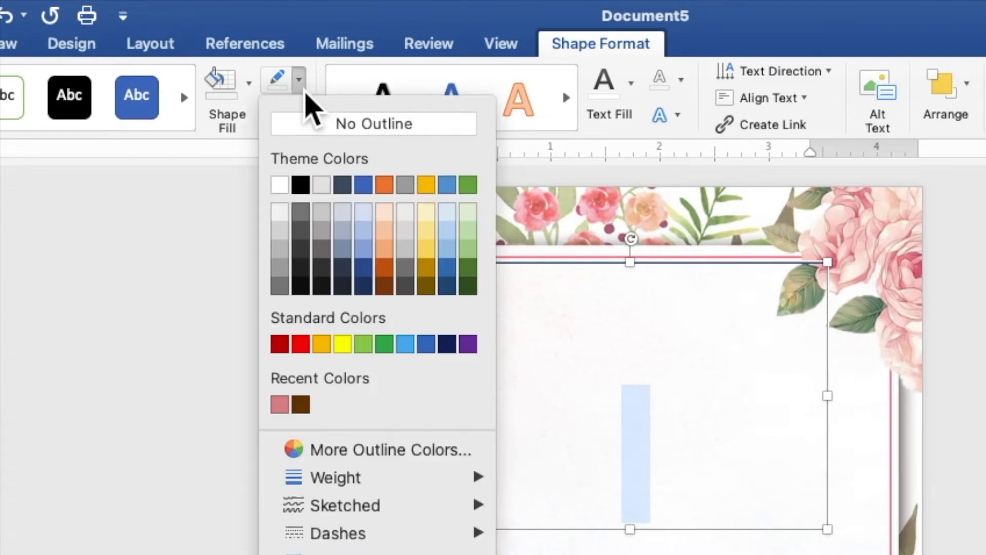
click(315, 134)
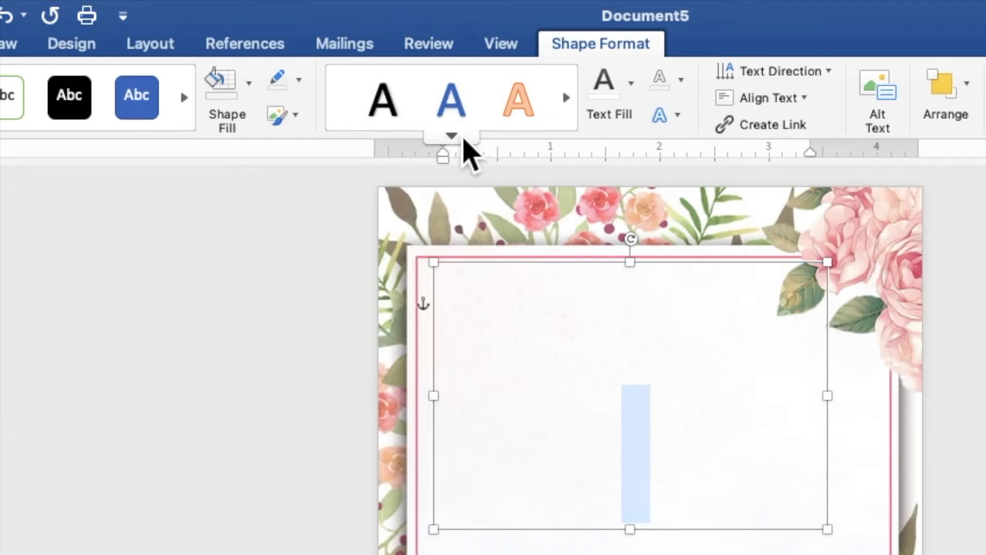
click(633, 97)
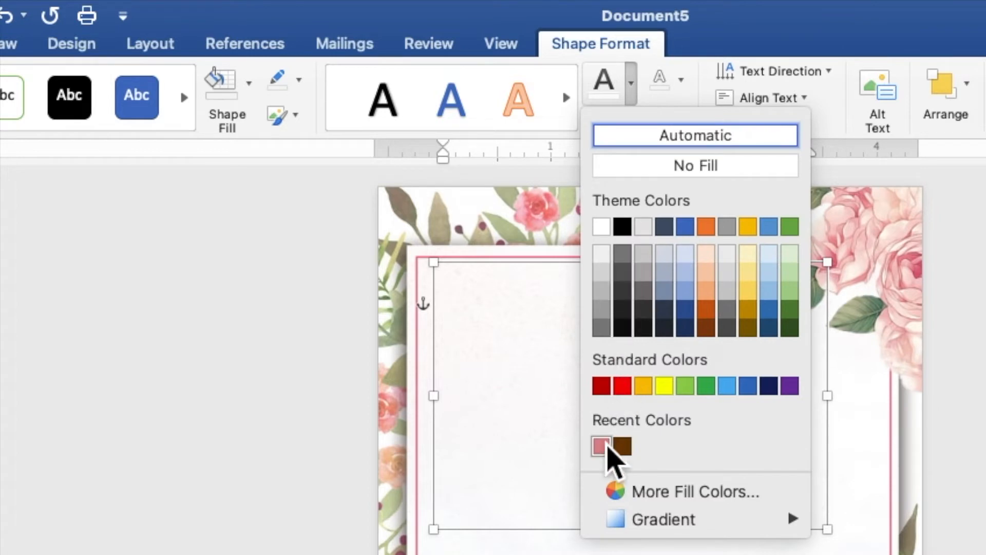
click(608, 455)
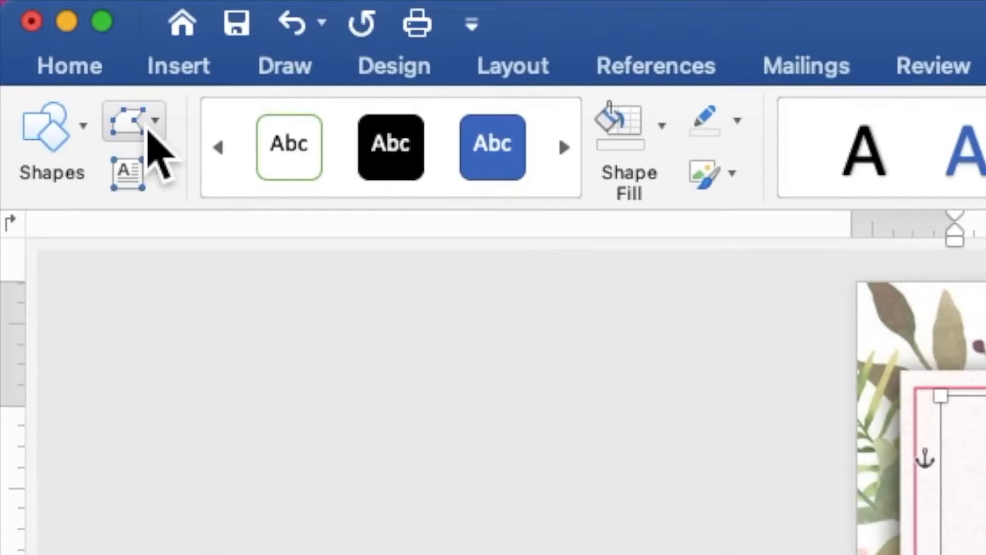
Set the 18 in Times New Roman at 150 pt
click(34, 5)
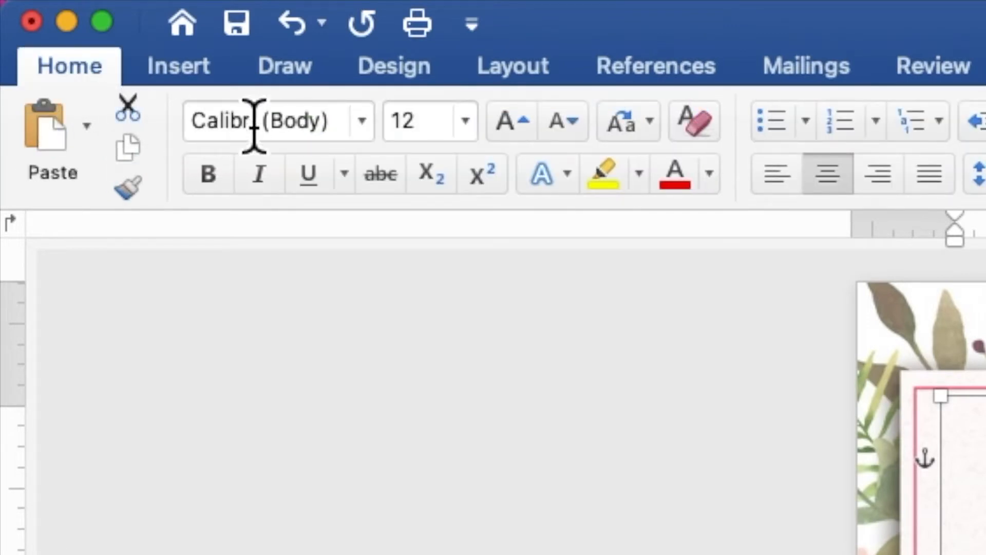
click(364, 133)
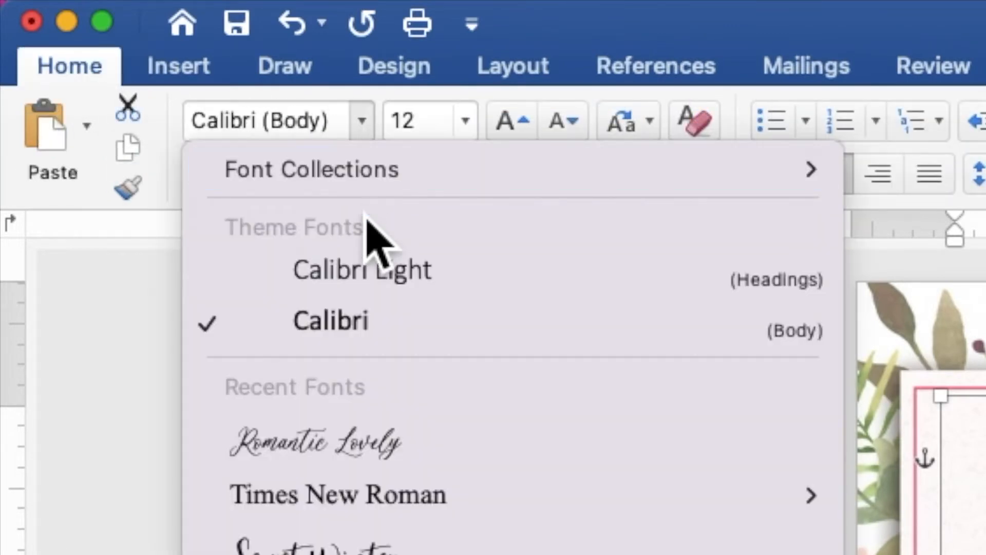
click(398, 500)
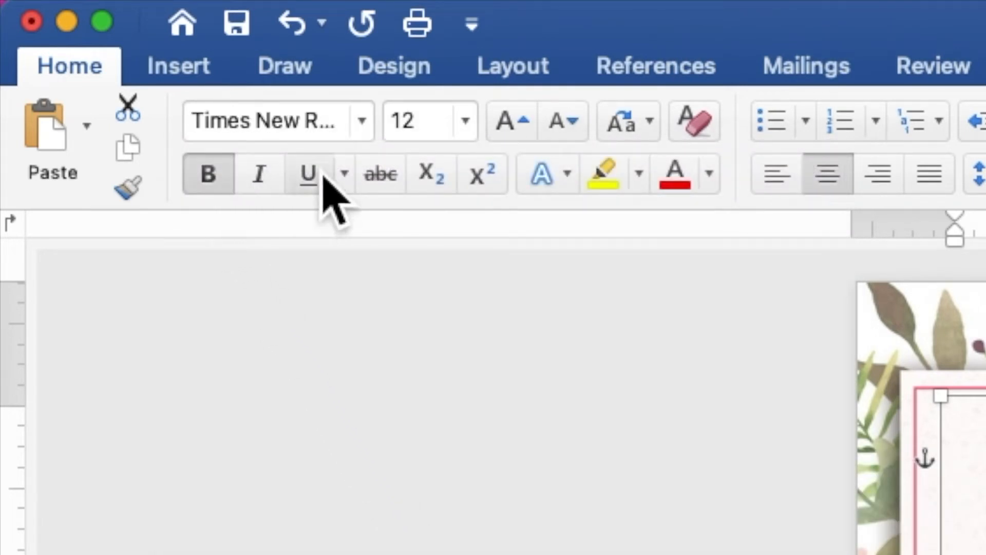
click(406, 123)
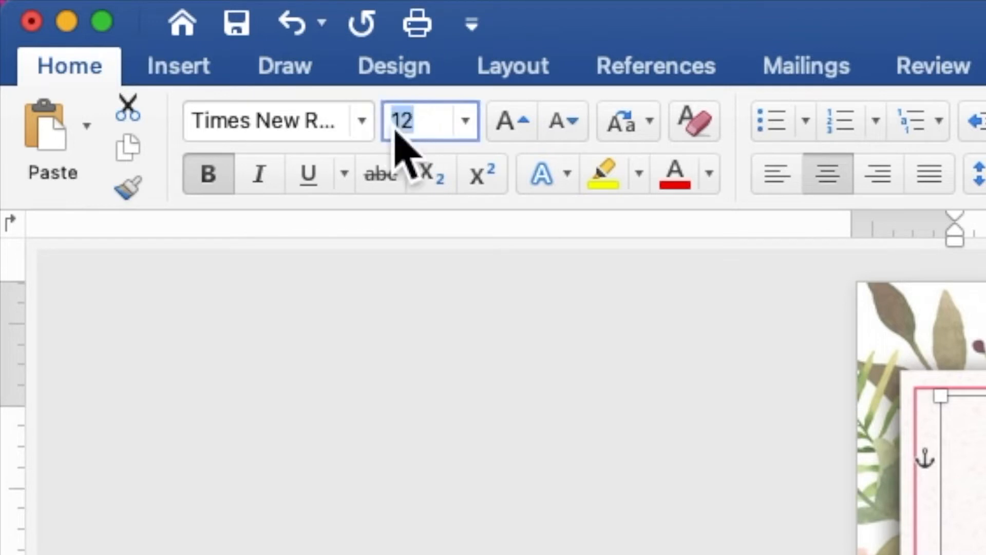
text(1)
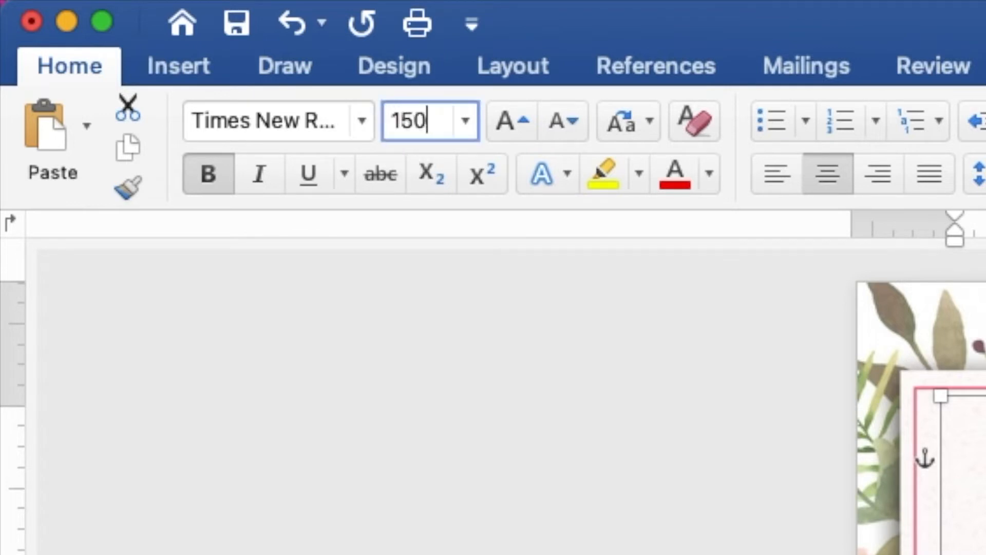
text(50)
key(Return)
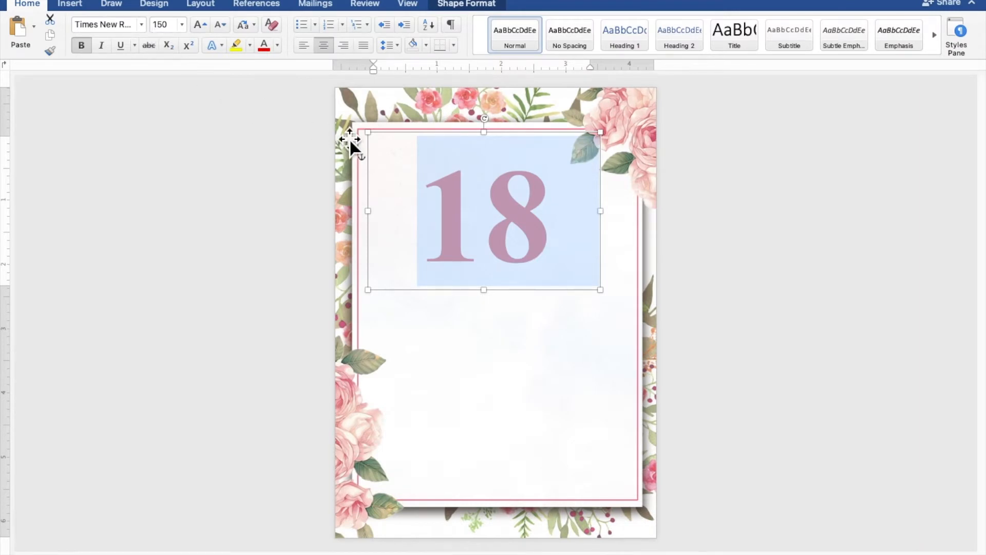
Narrow the 18 box to 2.38" and centre it near the page top
drag(483, 133, 484, 151)
drag(510, 218, 521, 200)
drag(619, 209, 548, 218)
click(780, 266)
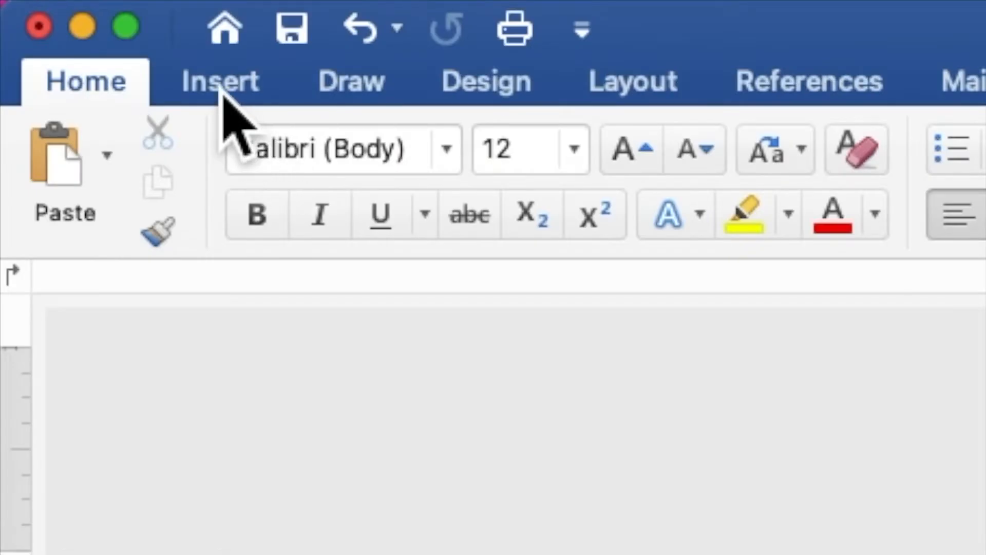
click(70, 7)
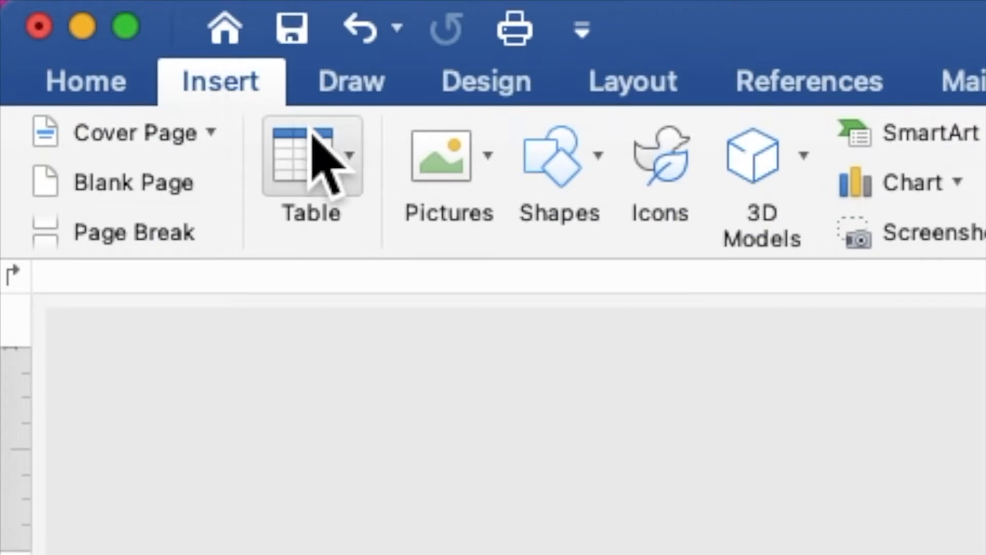
Draw a wide rectangle below the 18 and add the word eighteen to it
click(586, 164)
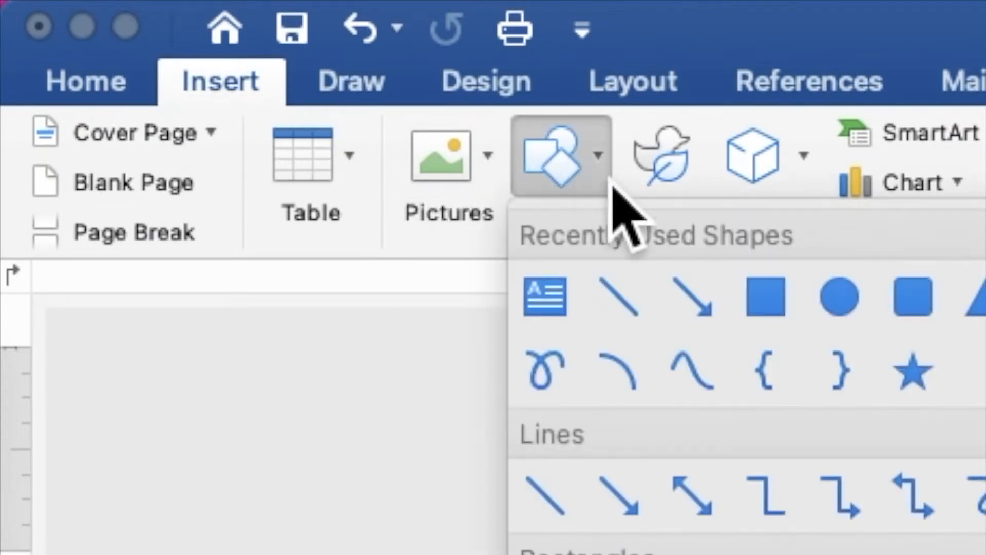
click(769, 308)
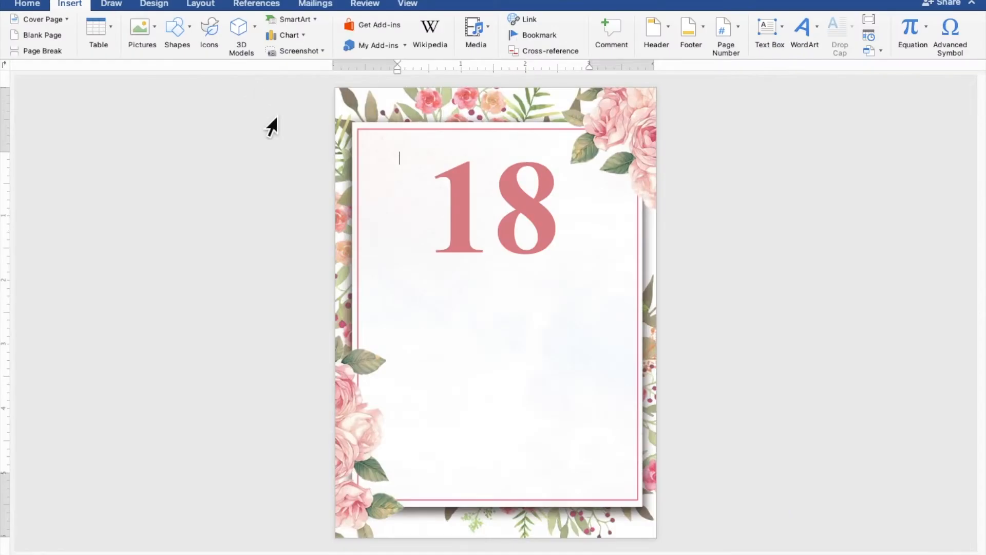
drag(372, 250, 650, 371)
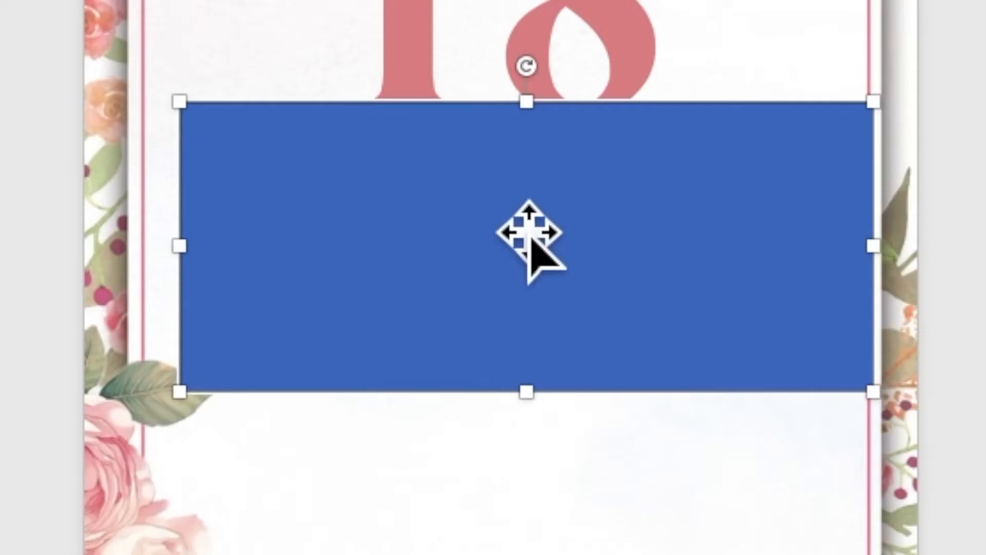
right_click(499, 291)
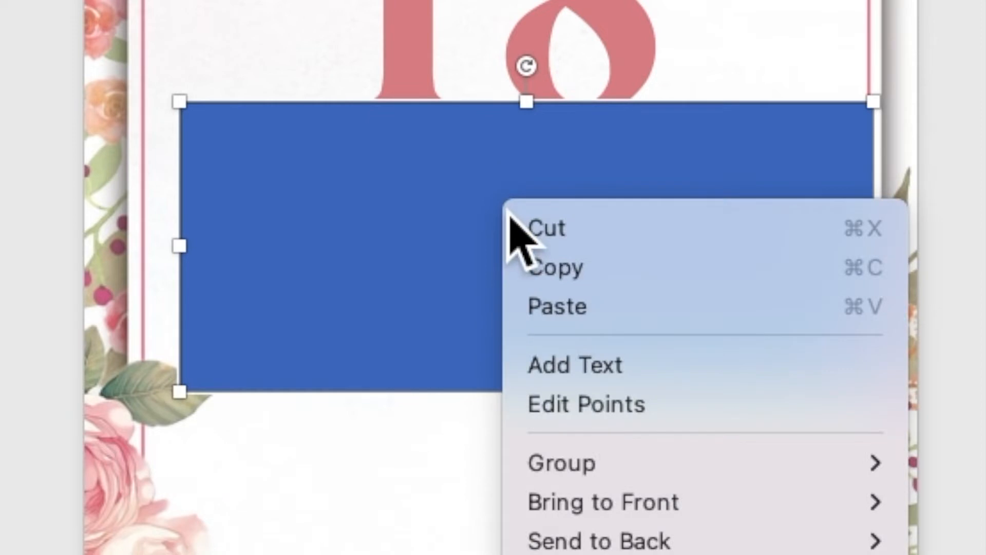
click(570, 364)
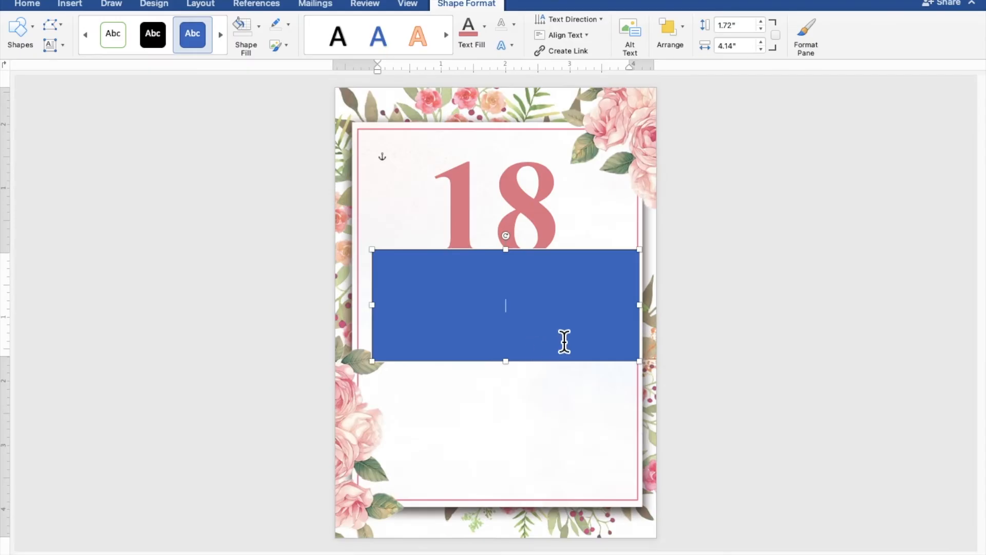
scroll(564, 341, up, 8)
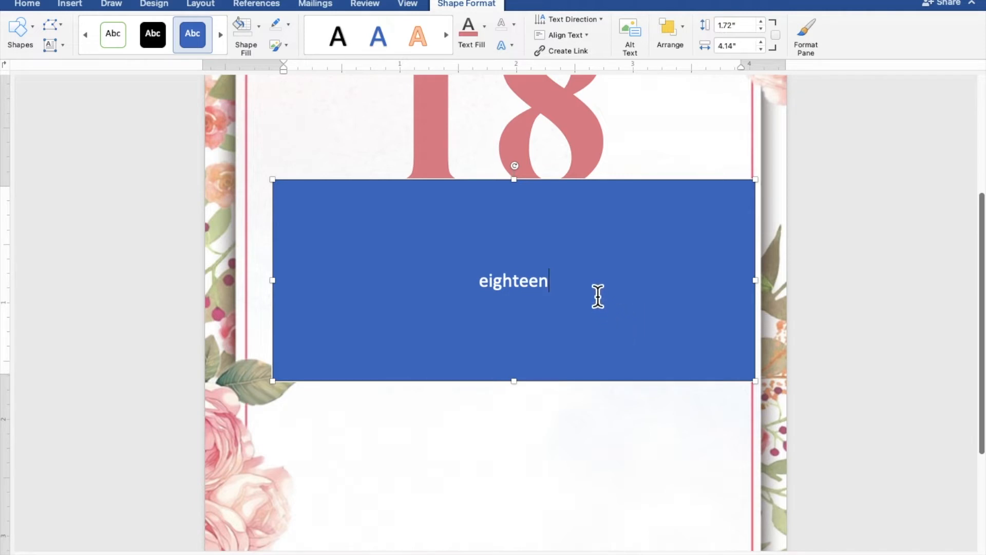
Remove the box's fill and outline and make the eighteen text white
drag(569, 295, 481, 290)
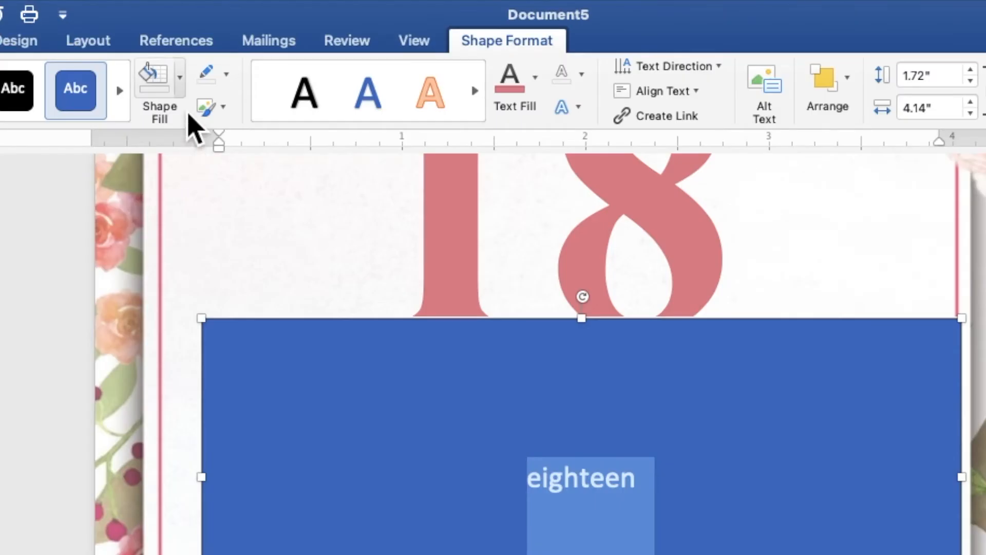
click(258, 25)
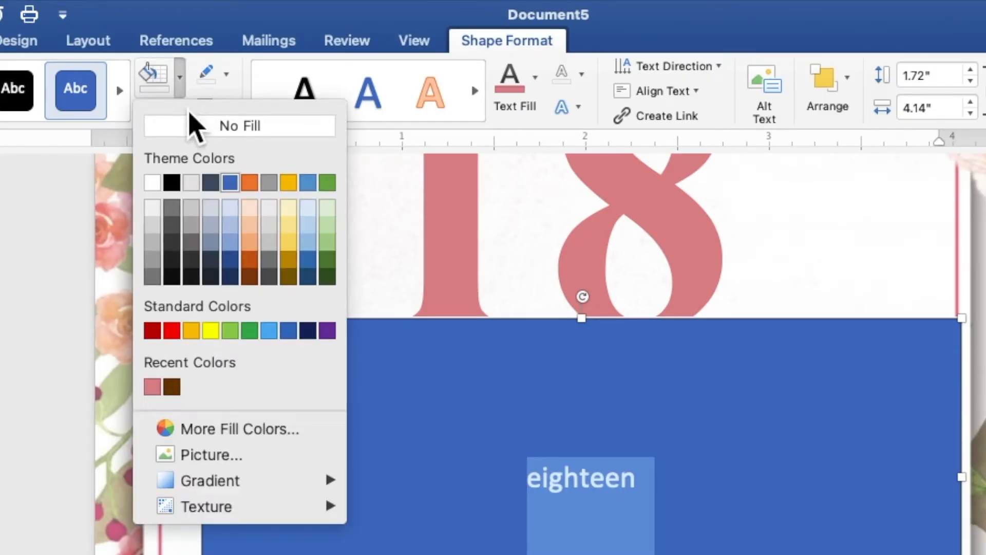
click(200, 126)
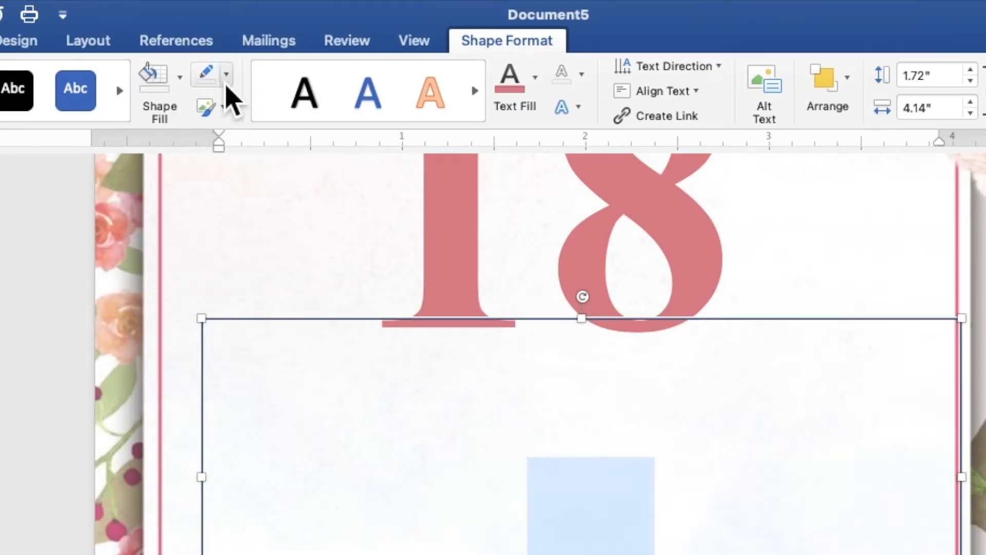
click(226, 75)
click(246, 119)
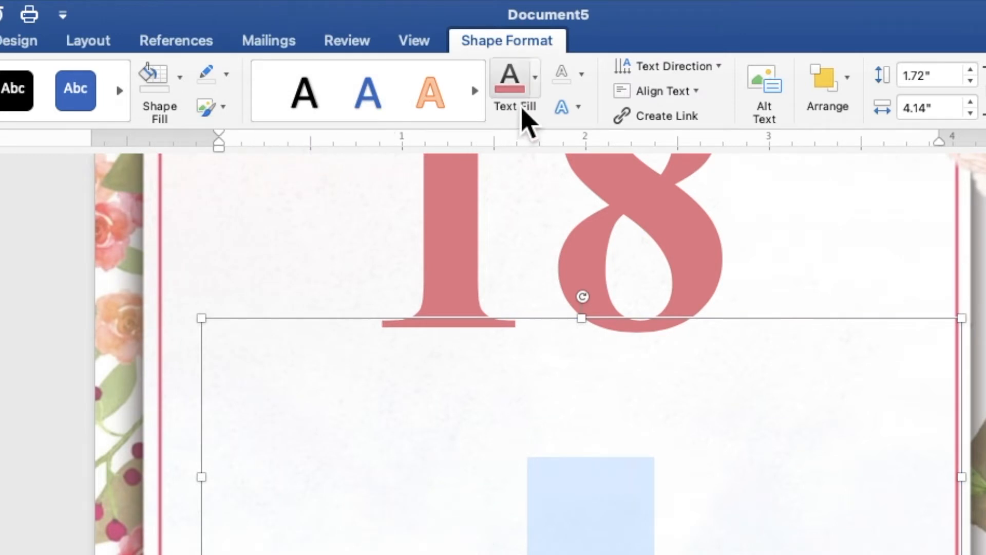
click(536, 85)
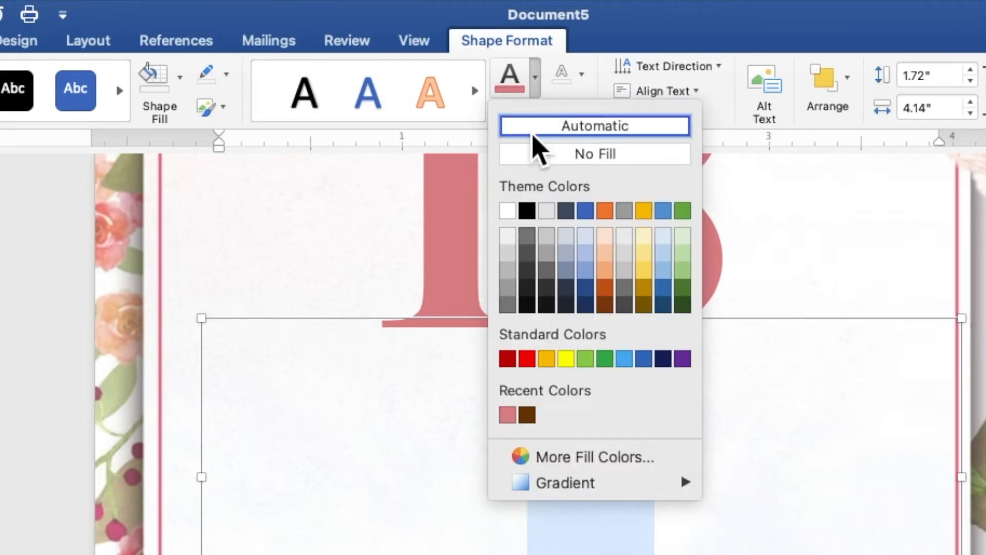
click(508, 210)
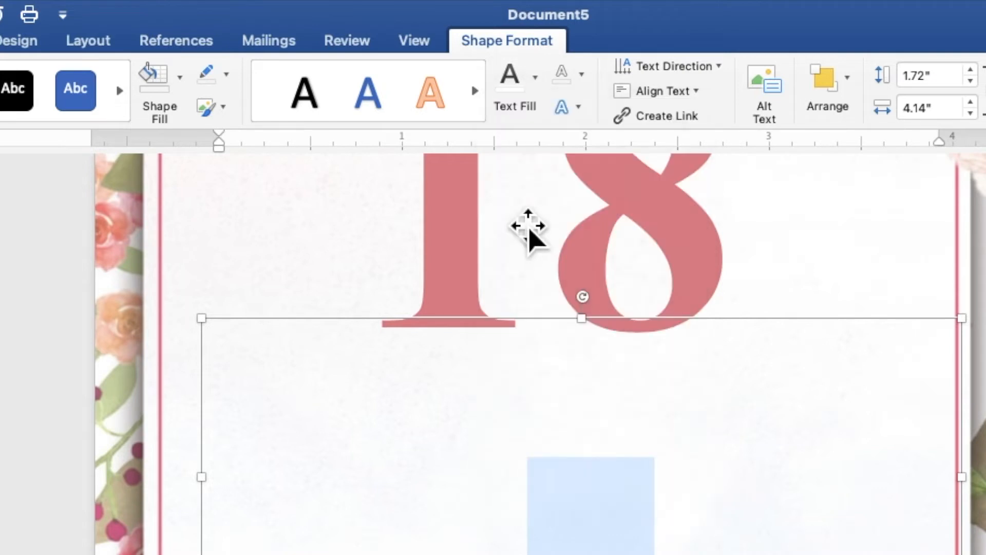
Give the eighteen text a pink glow effect
click(576, 109)
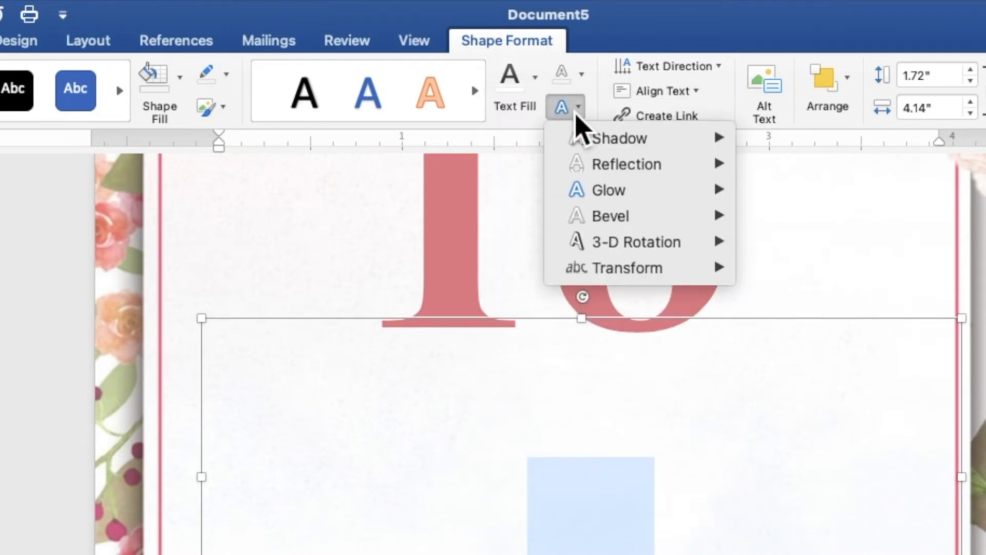
mouse_move(587, 192)
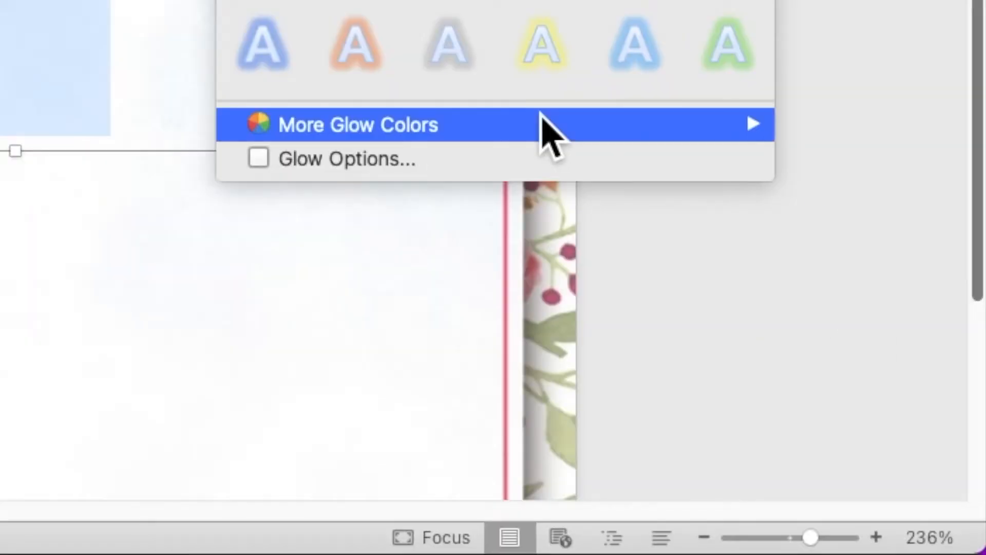
mouse_move(541, 114)
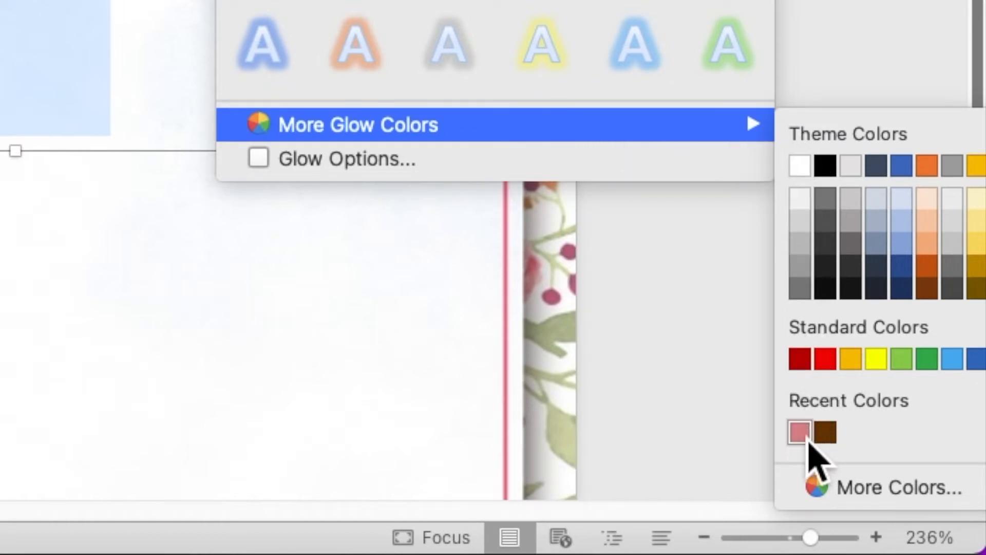
click(808, 440)
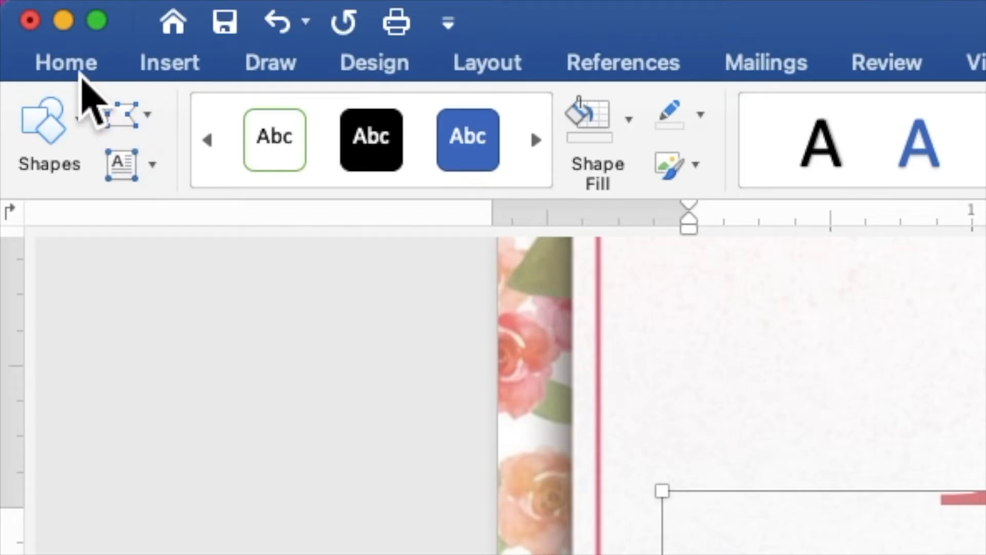
Set eighteen in the Romantic Lovely font at size 60
click(33, 8)
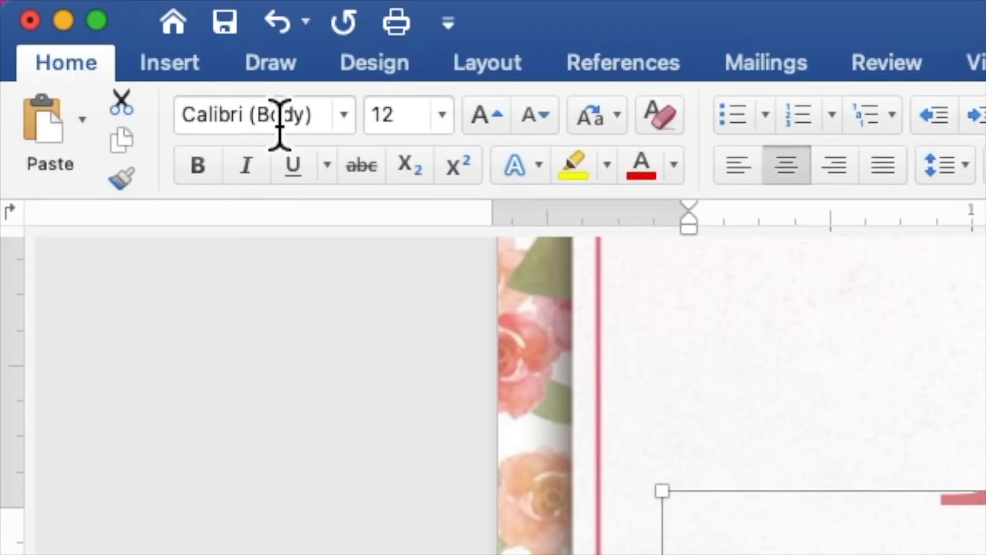
click(346, 128)
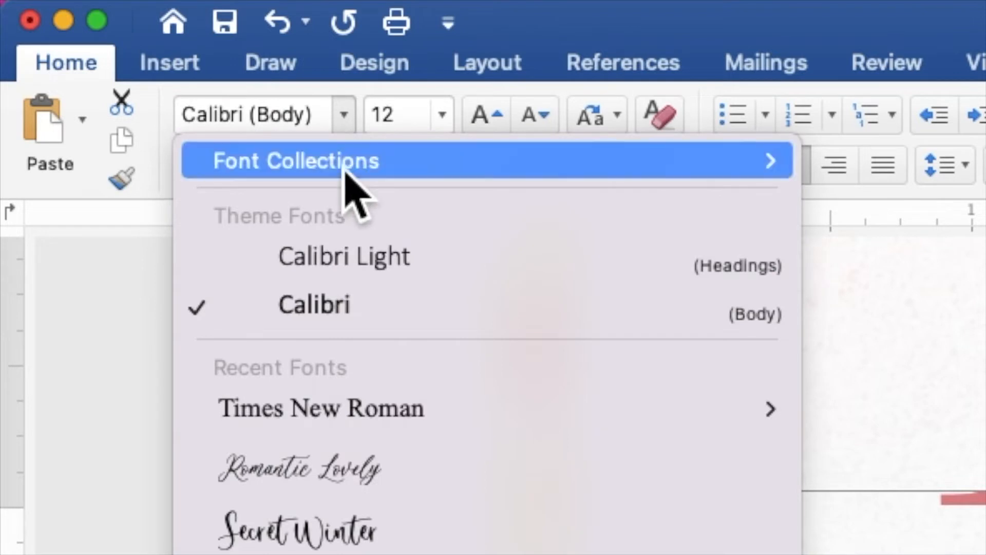
click(398, 506)
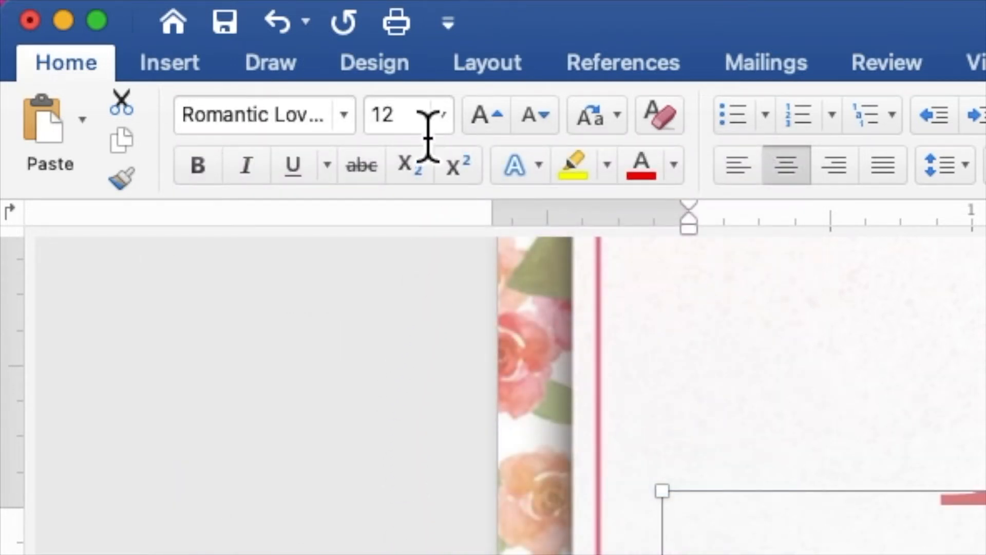
drag(405, 136, 363, 132)
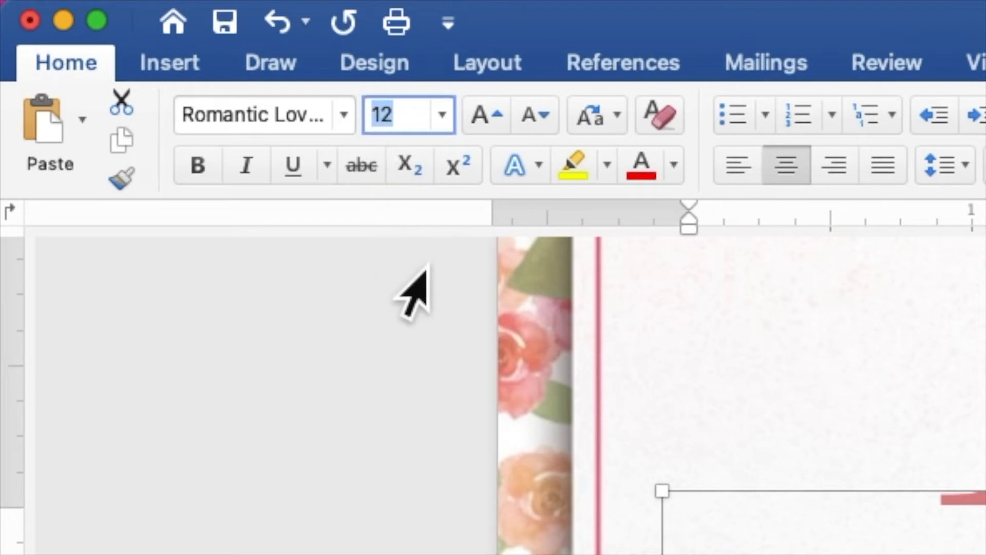
text(60)
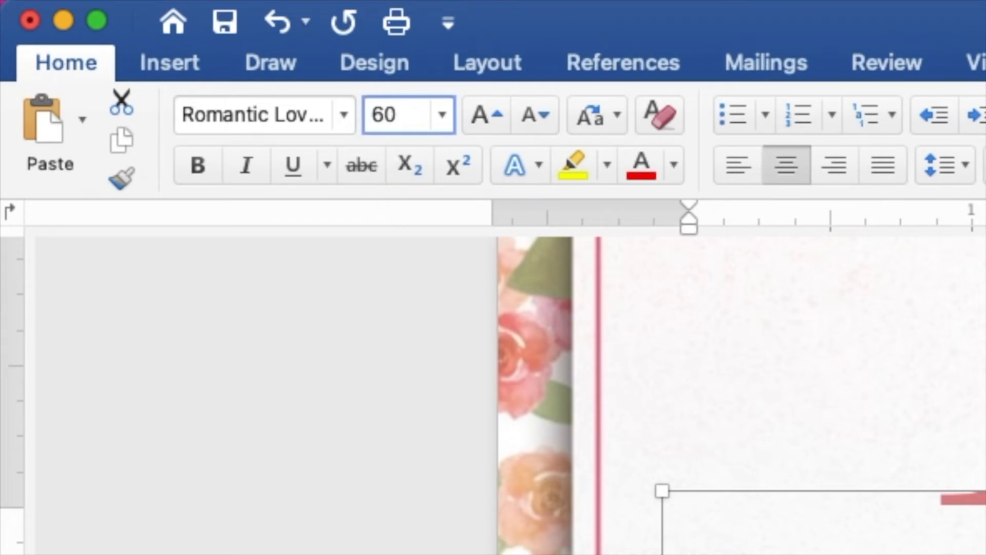
key(Return)
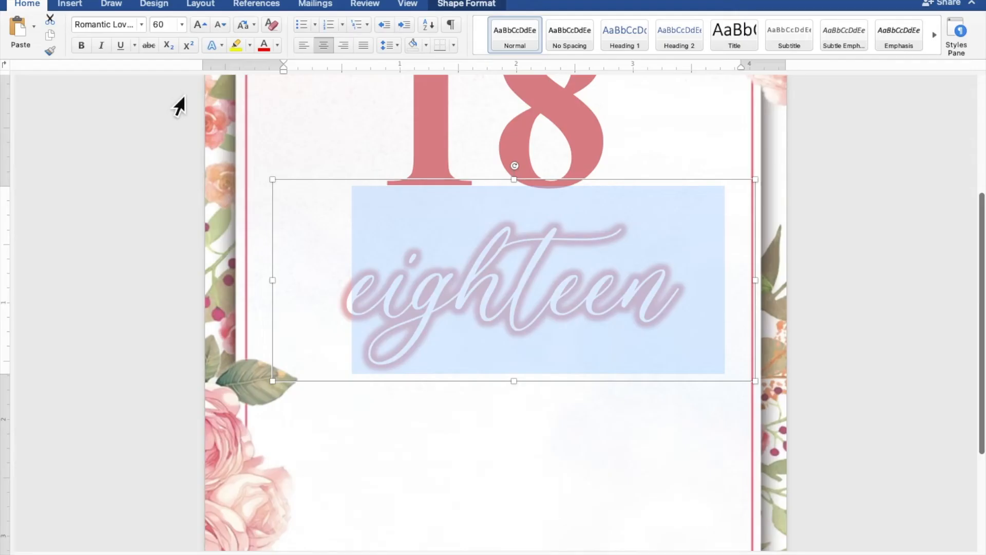
Move the eighteen box up so it overlaps the big 18
scroll(451, 214, down, 5)
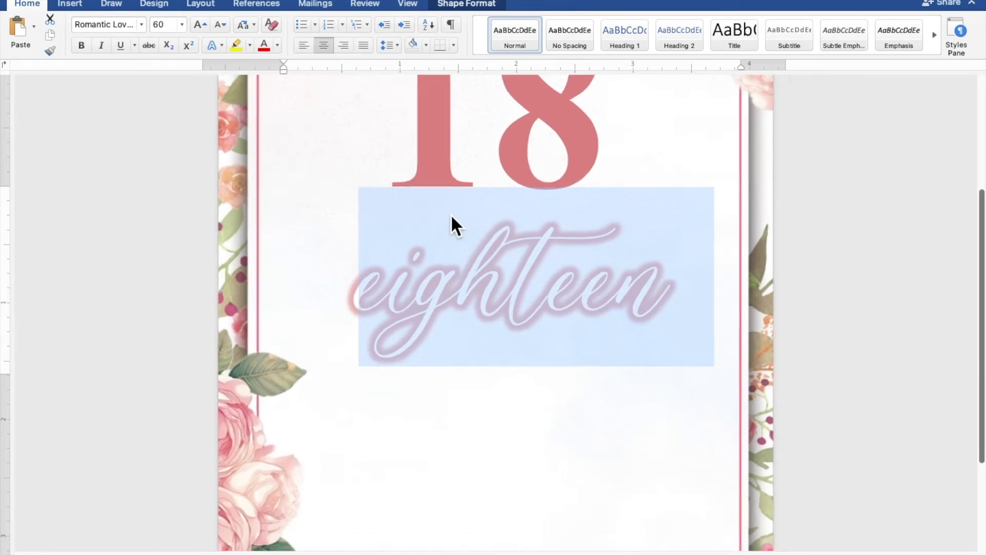
scroll(451, 215, down, 2)
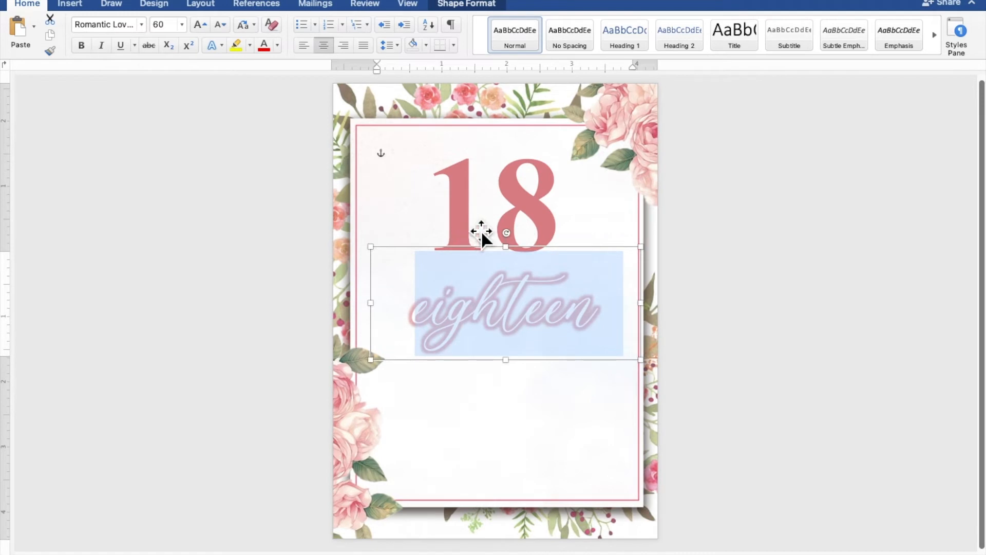
drag(562, 254, 556, 156)
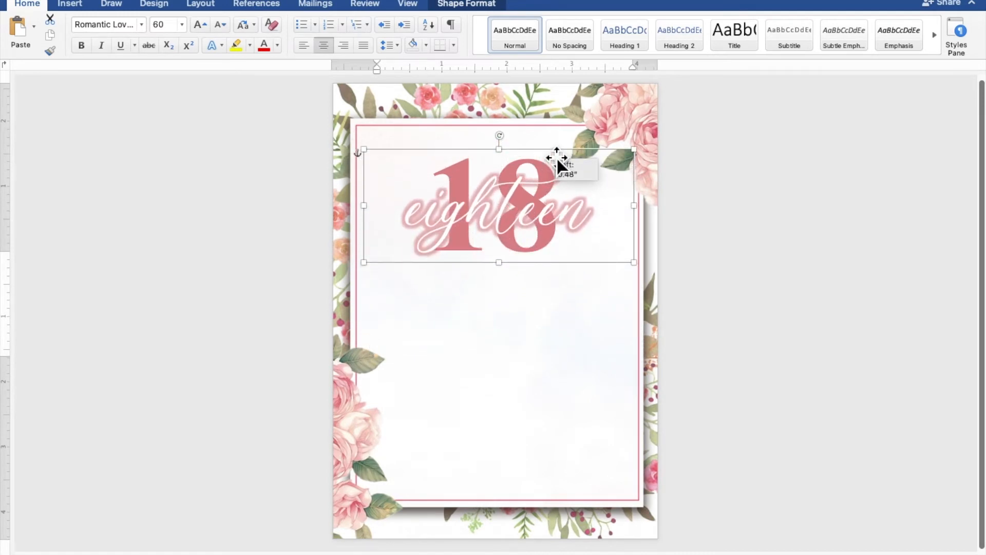
click(832, 254)
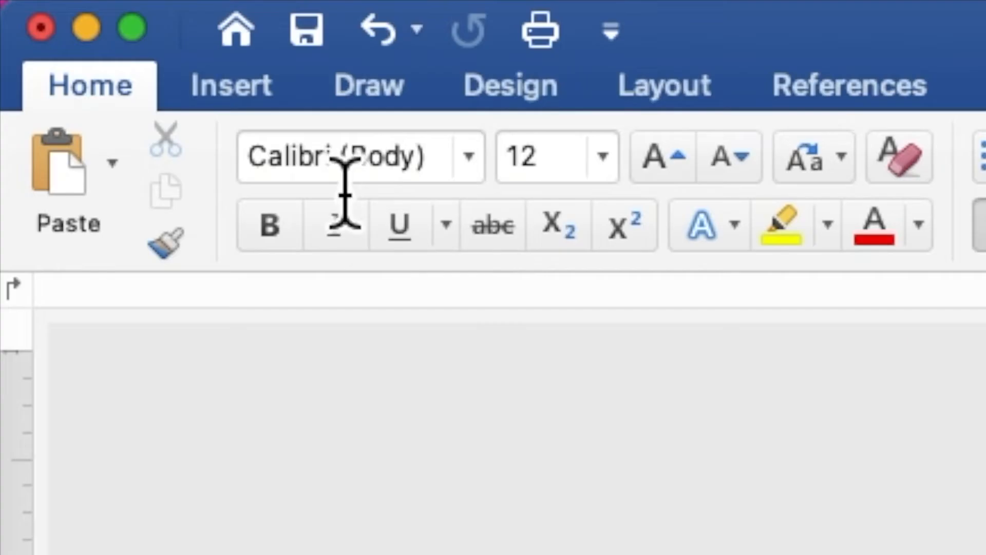
Draw a rectangle below the eighteen title and make it accept text
click(72, 6)
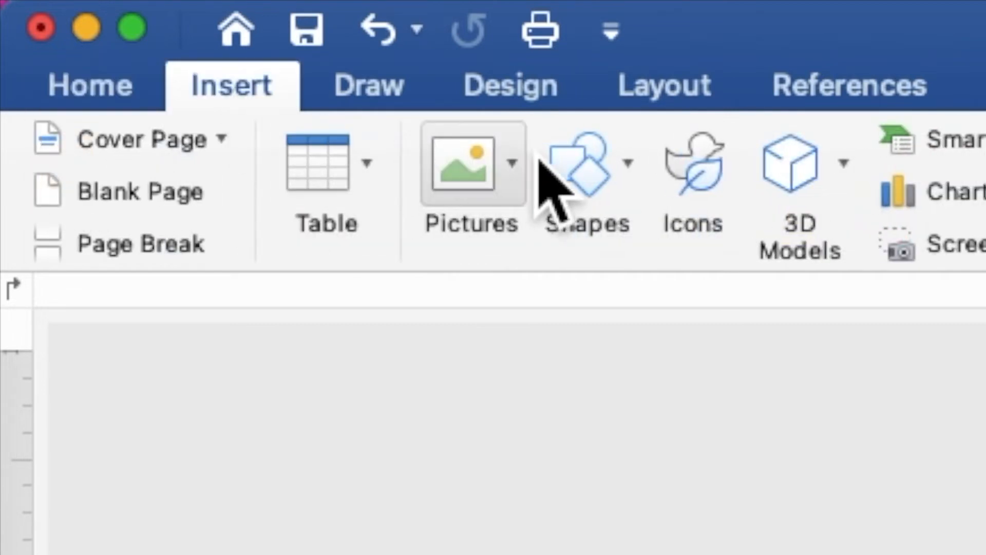
click(598, 183)
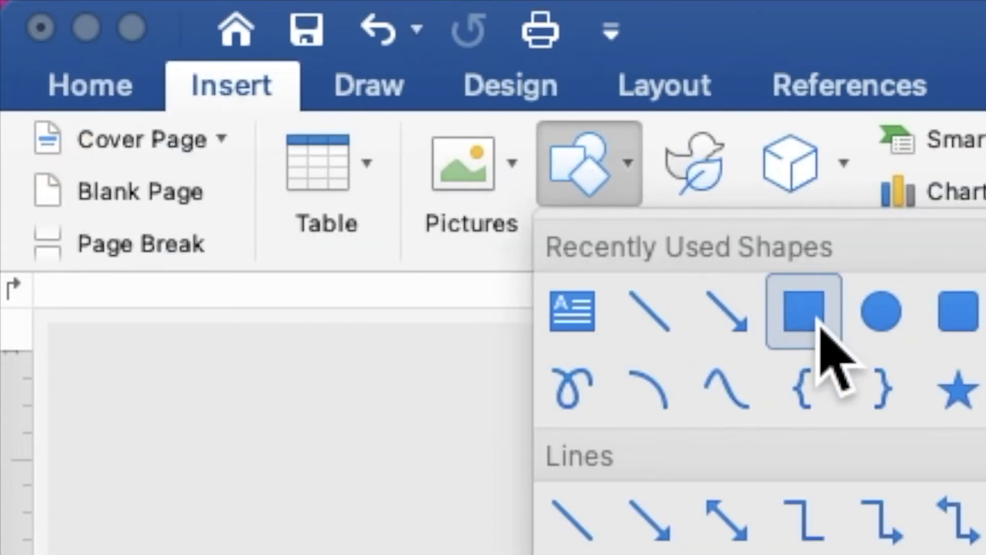
click(813, 323)
mouse_move(385, 256)
mouse_down()
mouse_move(477, 302)
mouse_move(612, 337)
mouse_move(643, 331)
mouse_up()
right_click(536, 298)
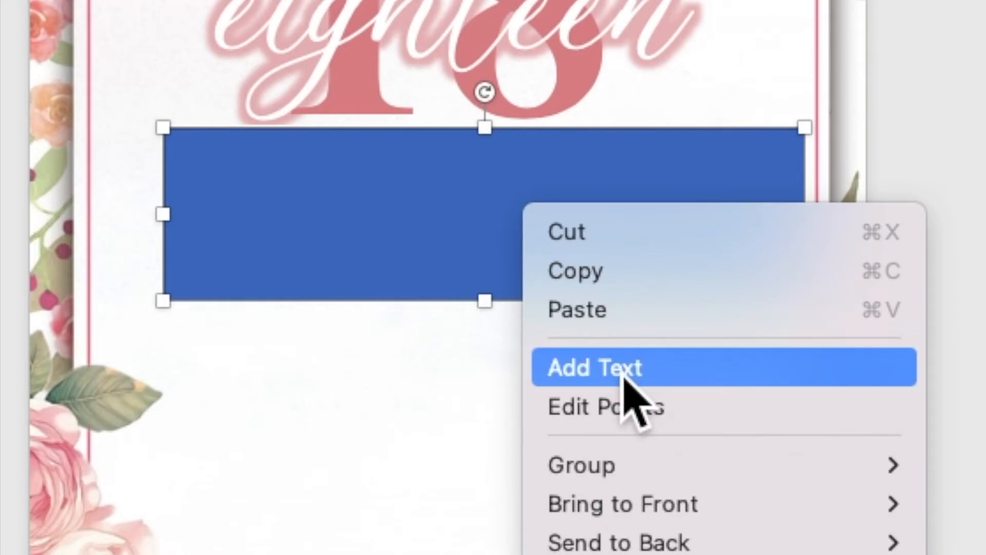
click(624, 373)
scroll(573, 343, up, 5)
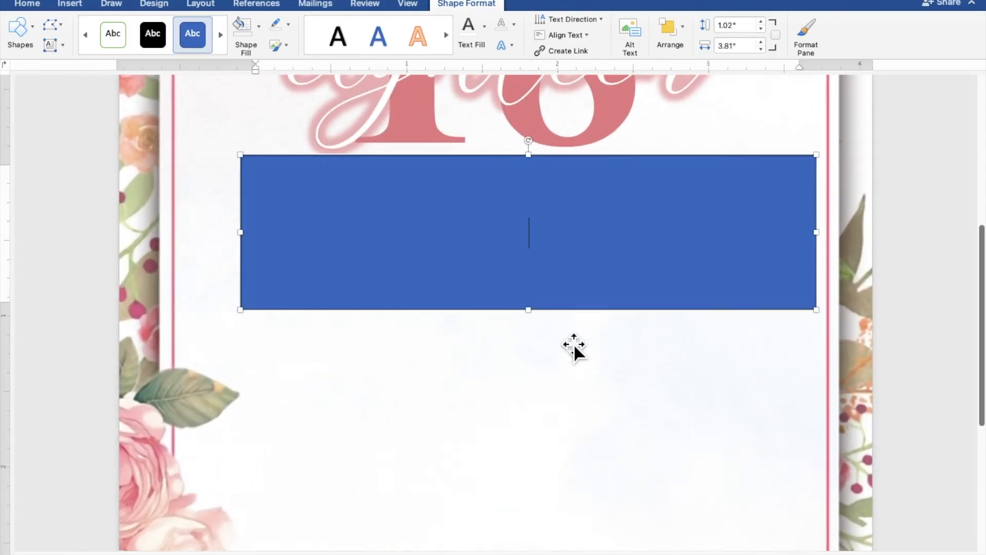
Type 'JOIN US AS WE CELEBRATE' / 'THE 18TH BIRTHDAY OF' and narrow the box to 3.46"
text(JOIN )
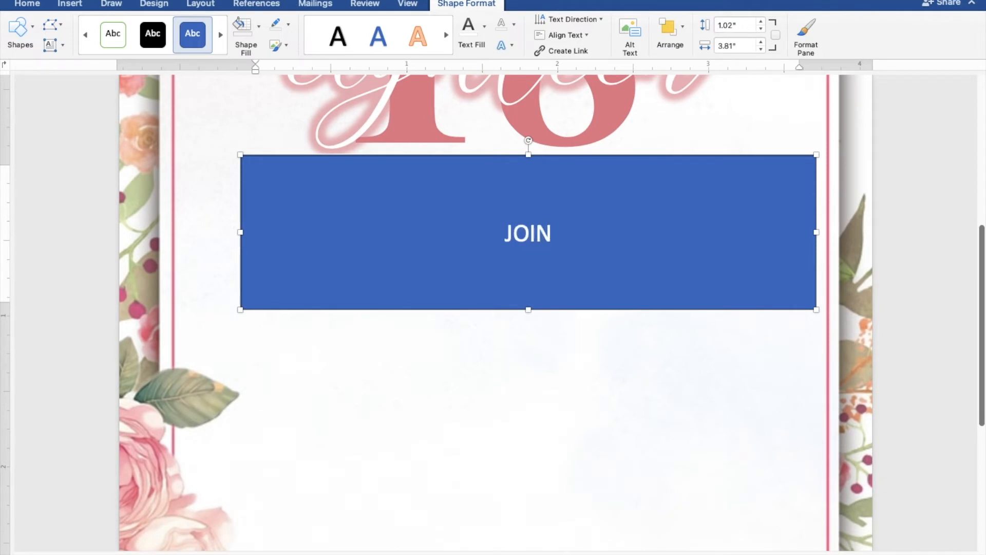
text(US AS WE)
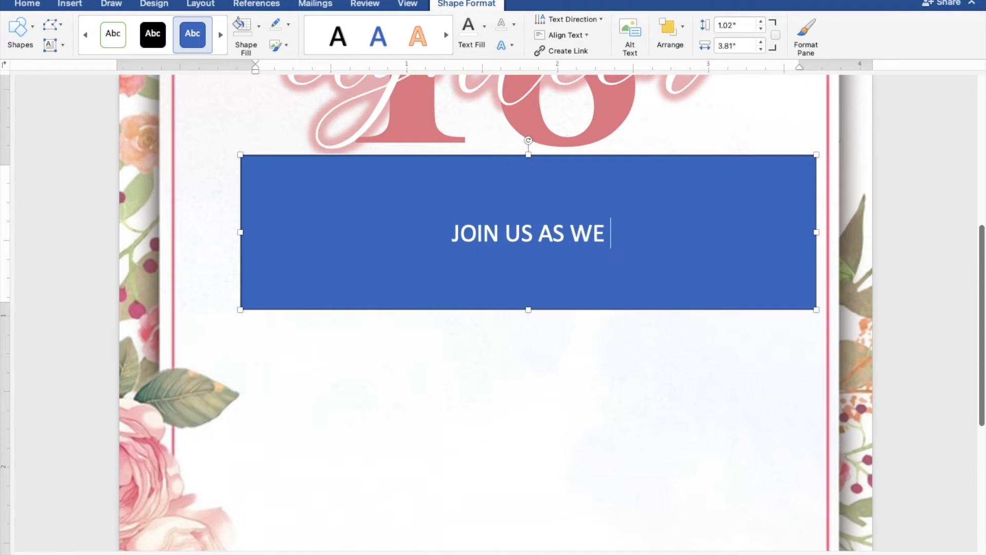
text( CELEBRATE)
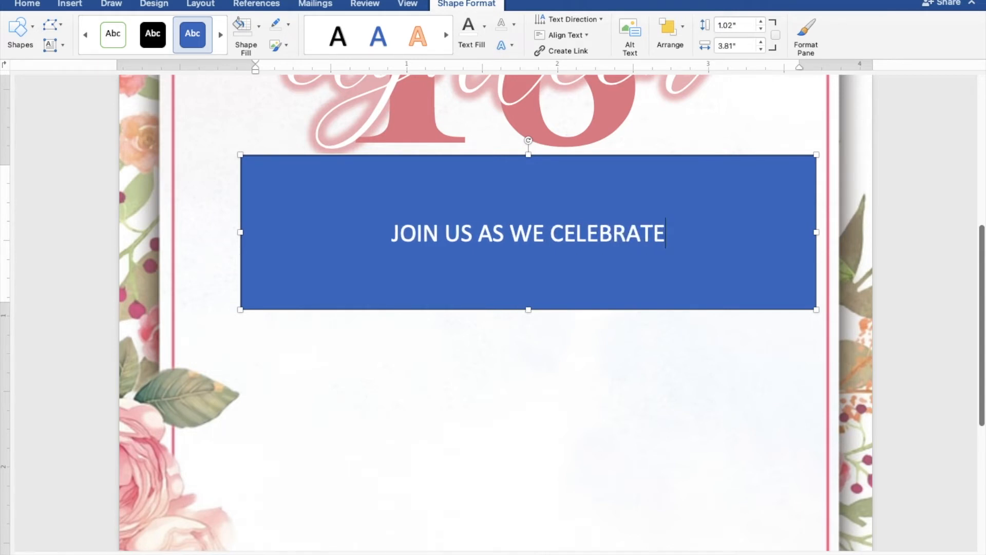
key(Return)
text(THE 18TH BIRTHDAY)
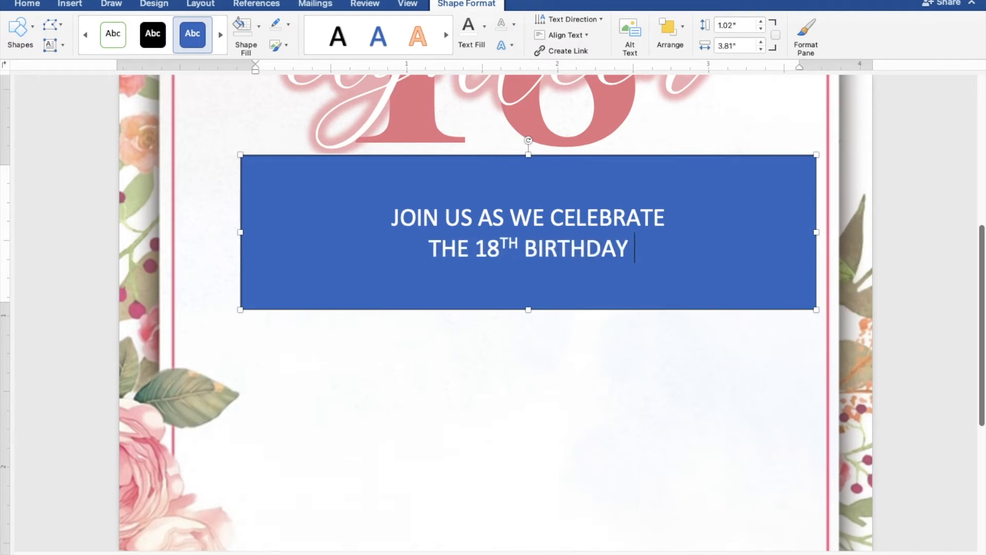
text( OF)
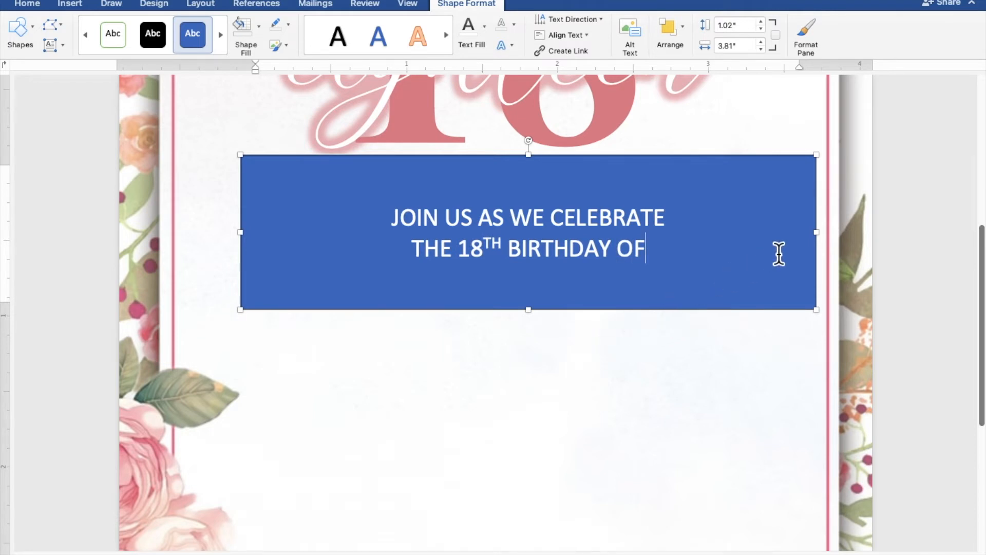
drag(826, 242, 773, 246)
click(677, 263)
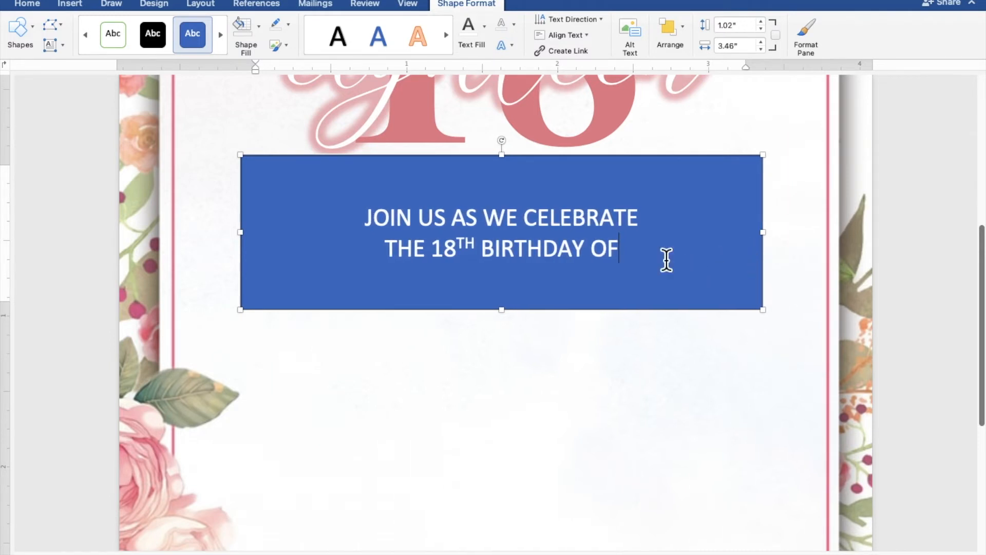
Remove the invitation box's fill and border and colour its text pink
drag(663, 260, 374, 231)
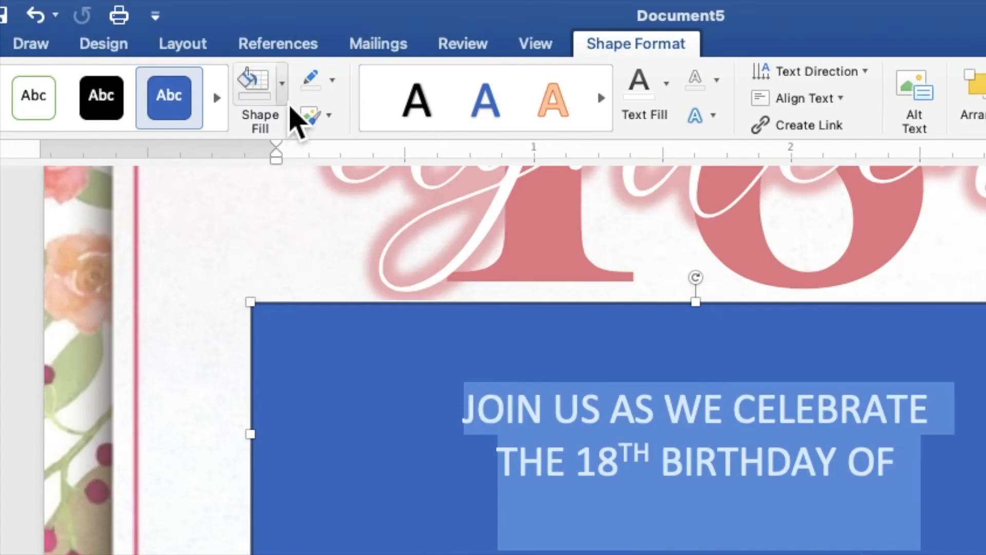
click(259, 29)
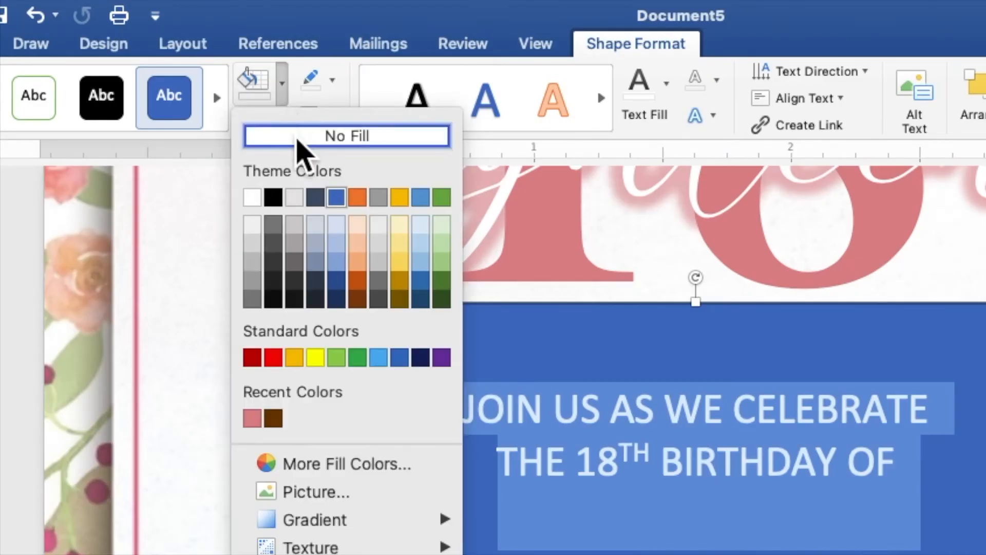
click(297, 138)
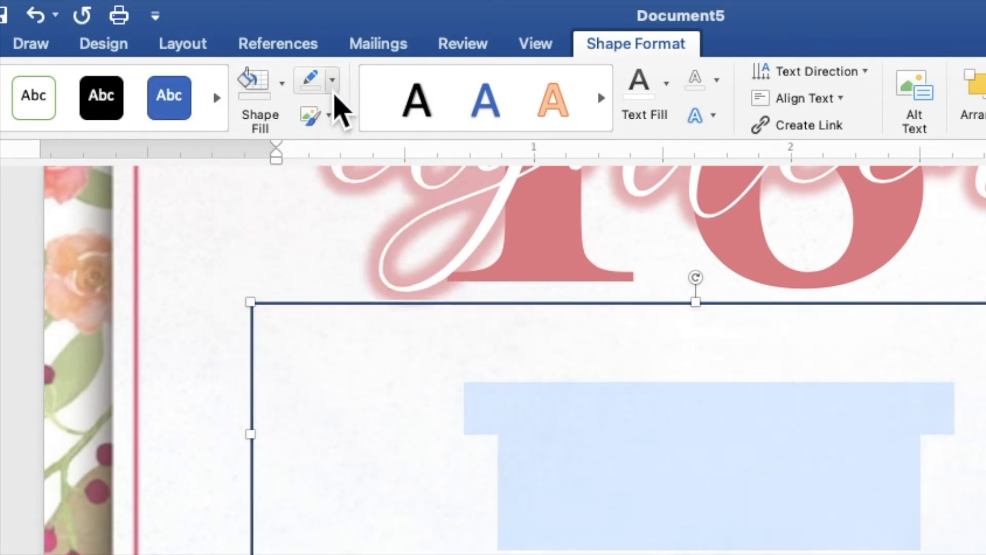
click(333, 82)
click(347, 124)
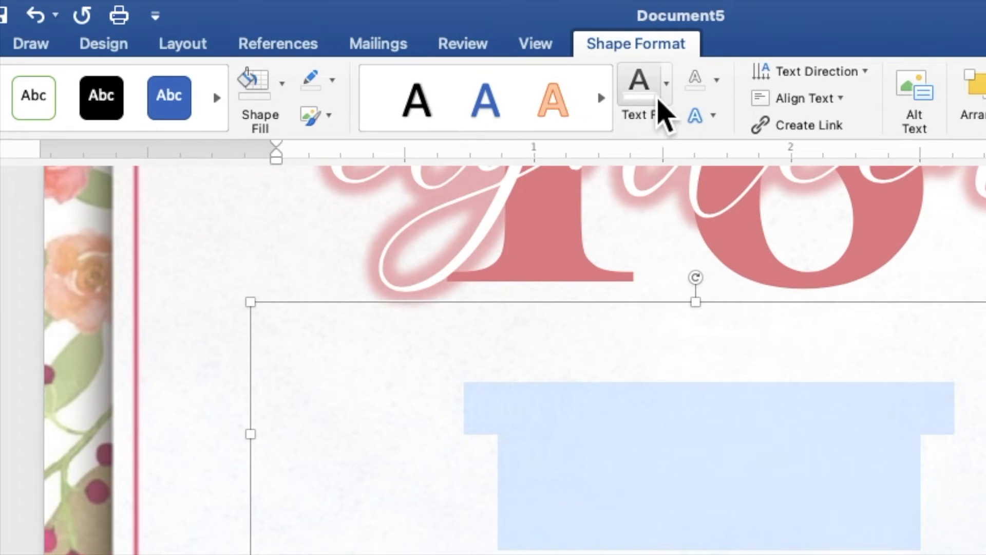
click(667, 85)
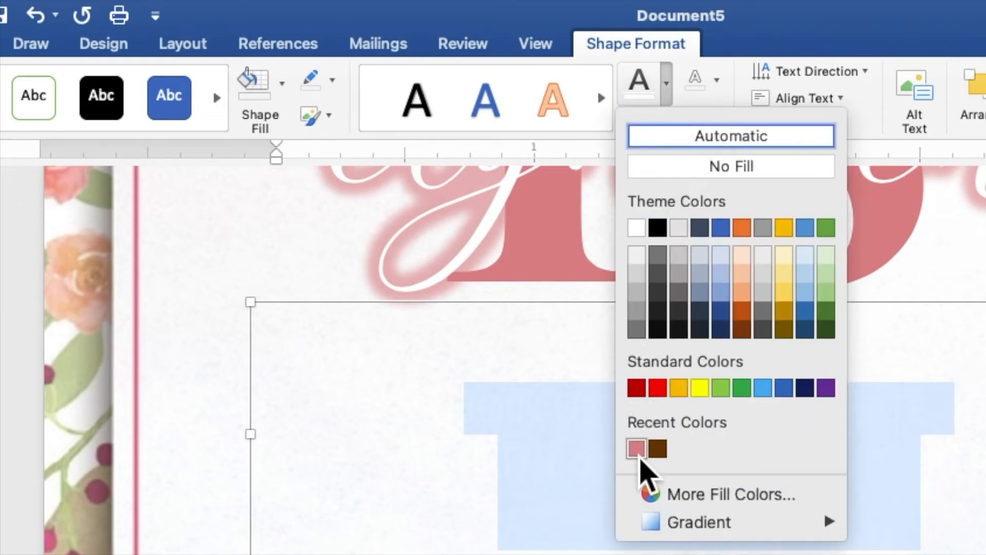
click(639, 459)
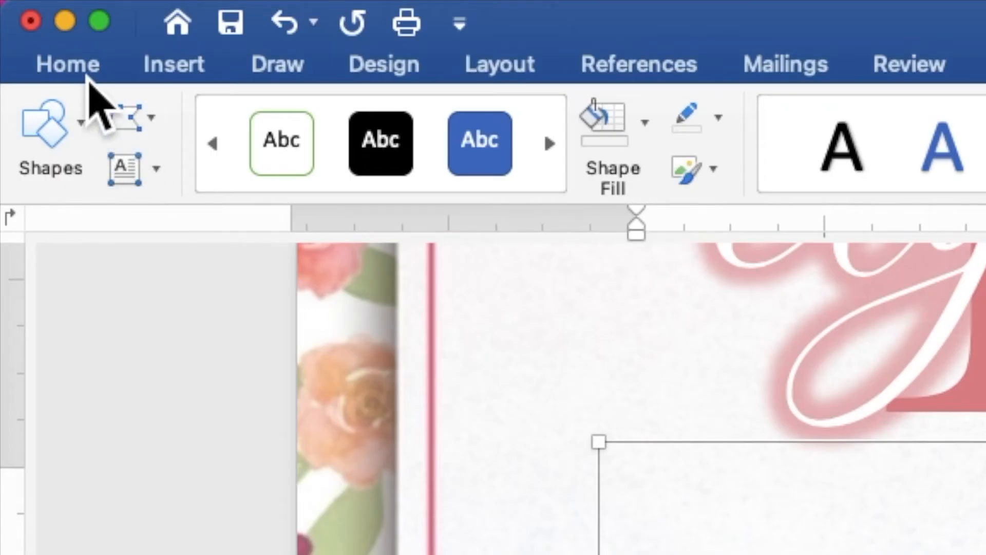
Set the invitation text in Times New Roman and trim the box to 0.83" tall
click(35, 8)
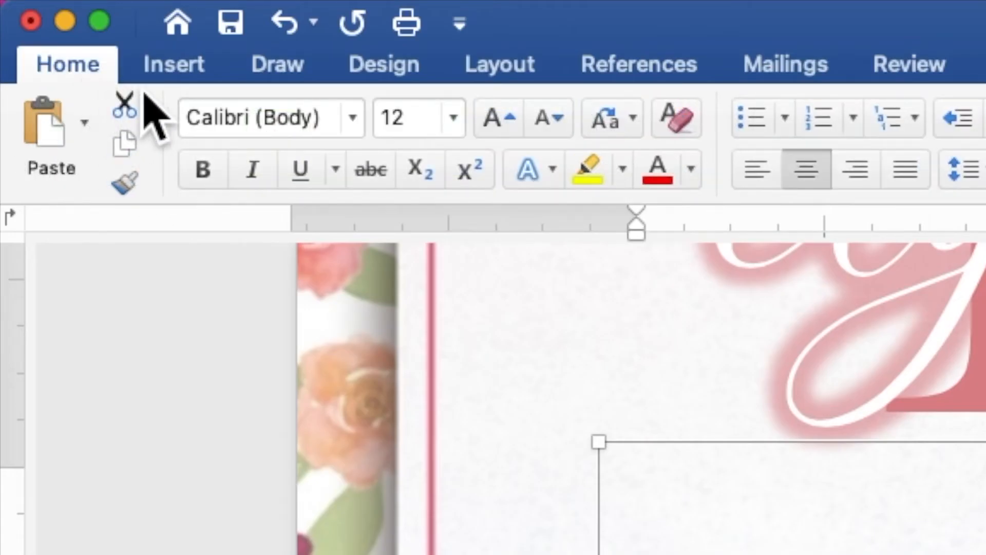
click(360, 124)
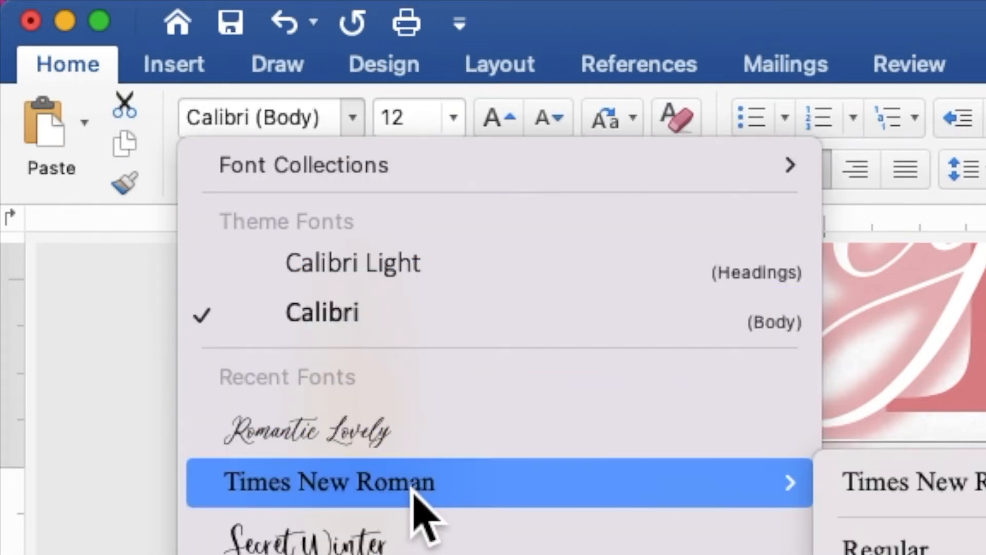
click(411, 482)
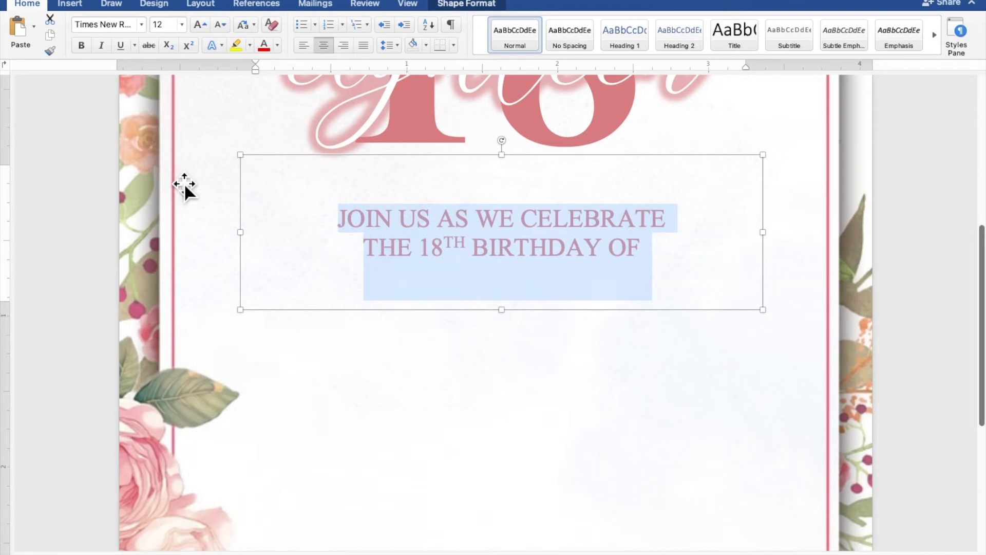
scroll(455, 224, down, 5)
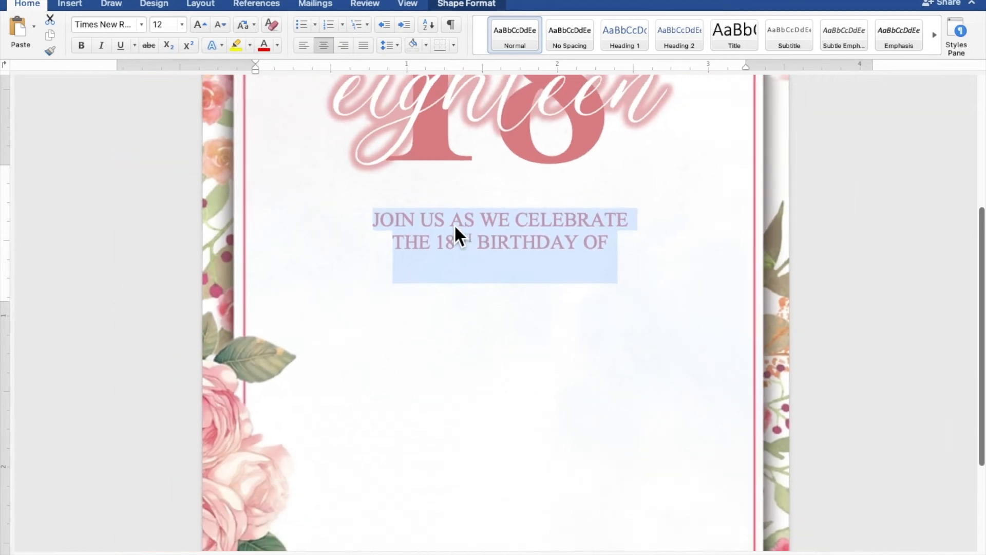
scroll(454, 224, down, 5)
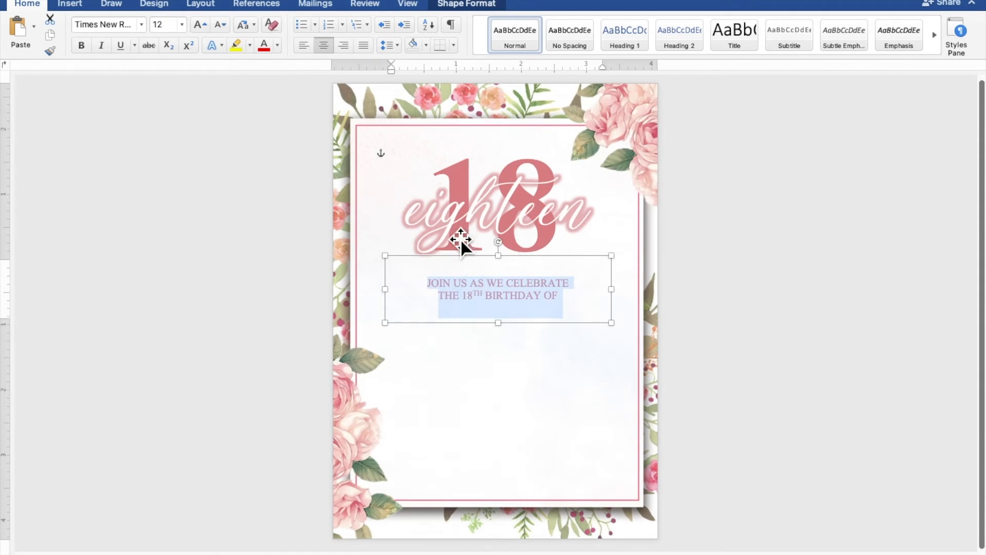
drag(505, 261, 504, 297)
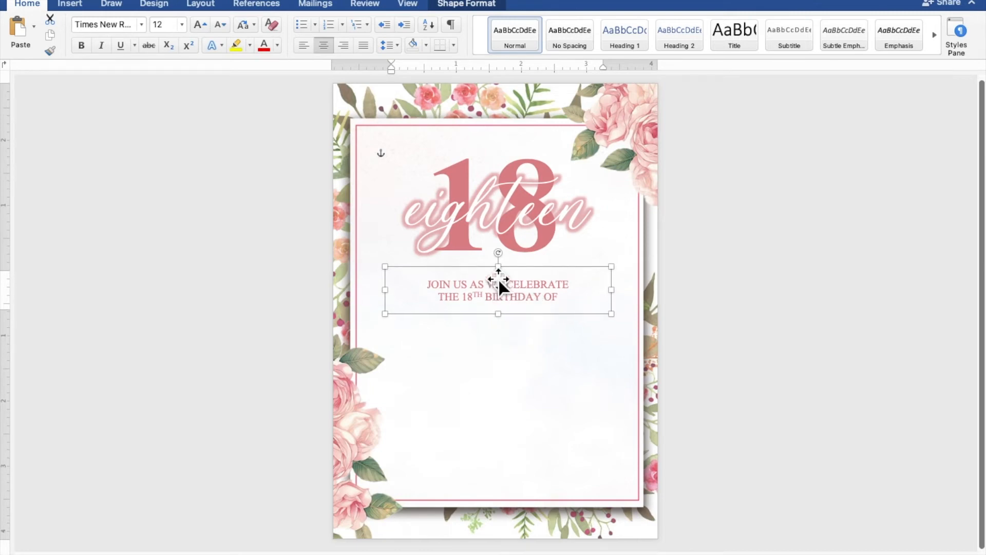
Duplicate the script eighteen box and move the copy below the invitation lines
click(480, 224)
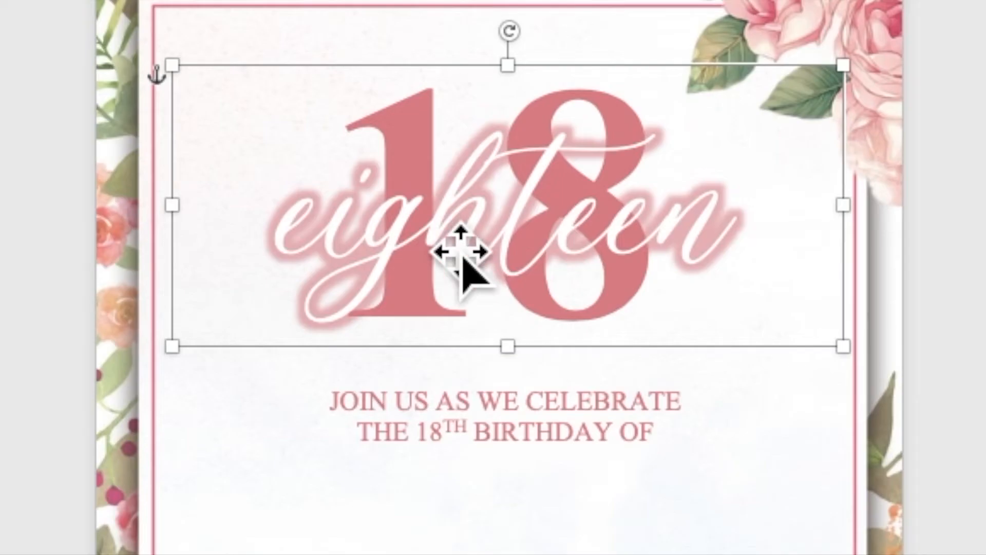
right_click(437, 229)
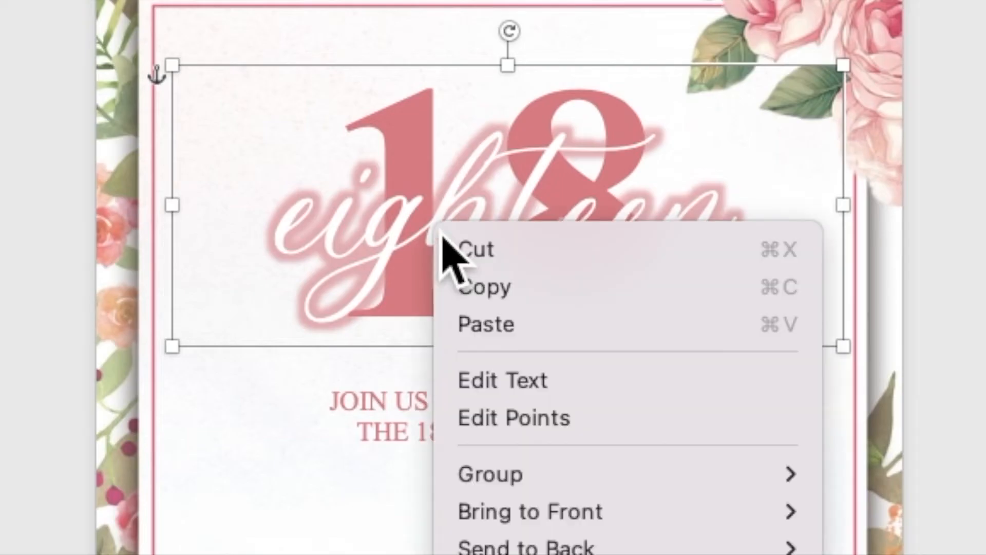
click(467, 288)
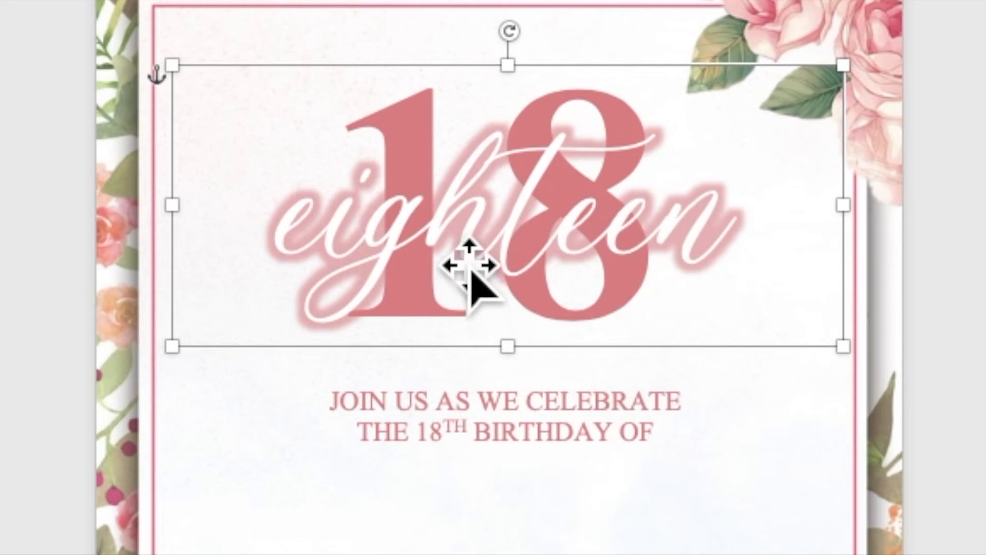
right_click(432, 202)
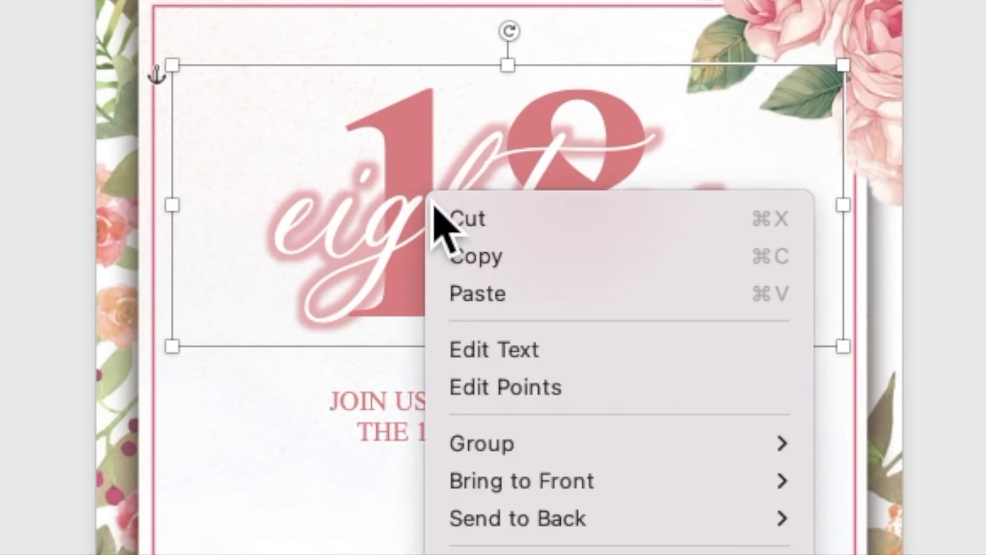
click(477, 293)
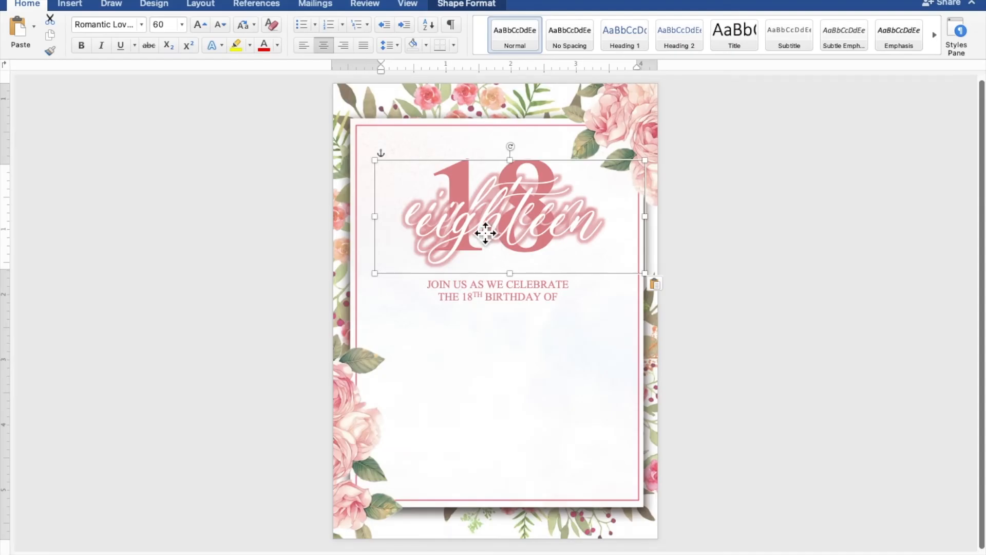
drag(445, 235, 475, 374)
Set the duplicated script text to 40 pt
click(506, 372)
drag(609, 369, 410, 368)
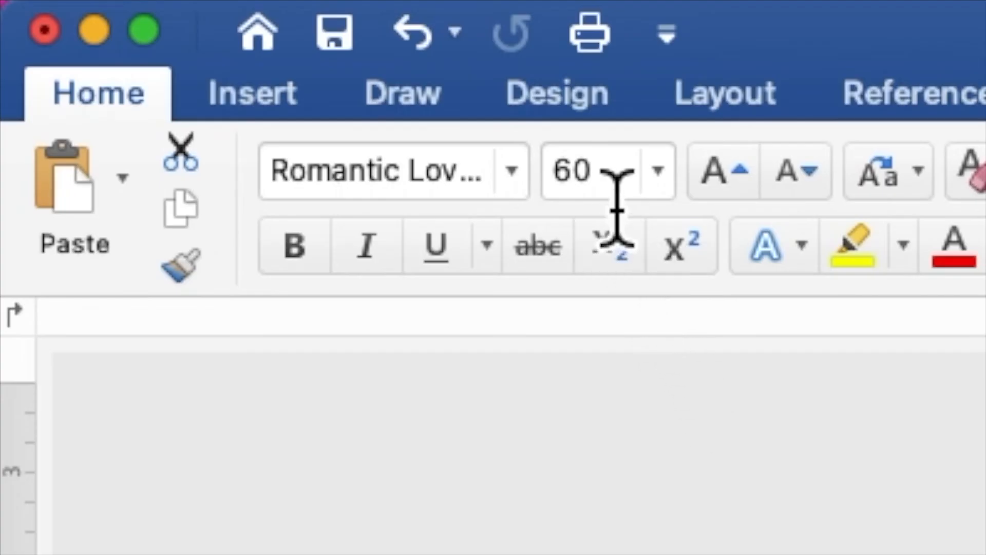
click(157, 27)
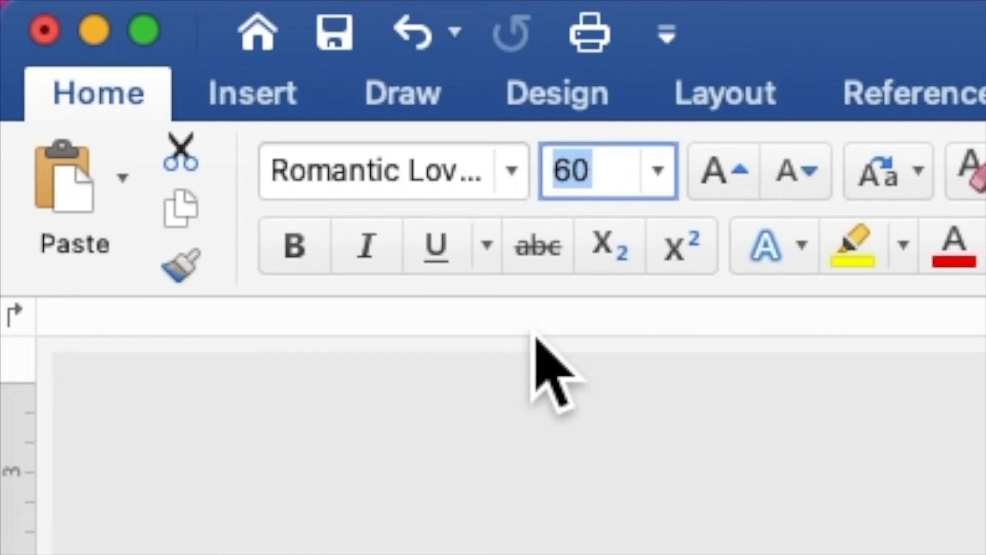
text(40)
key(Return)
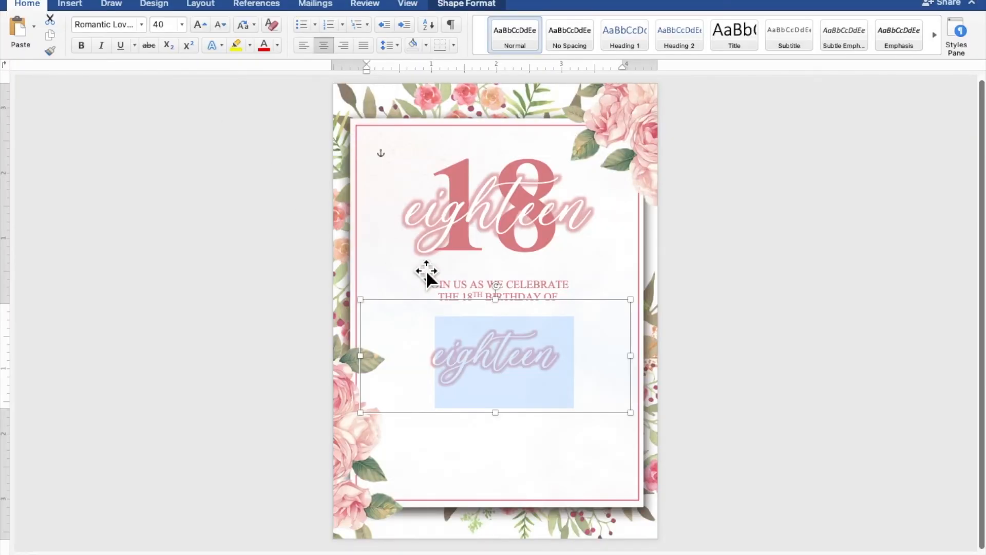
click(576, 355)
Replace eighteen with the celebrant's name and shorten the box from the top
drag(570, 370, 439, 371)
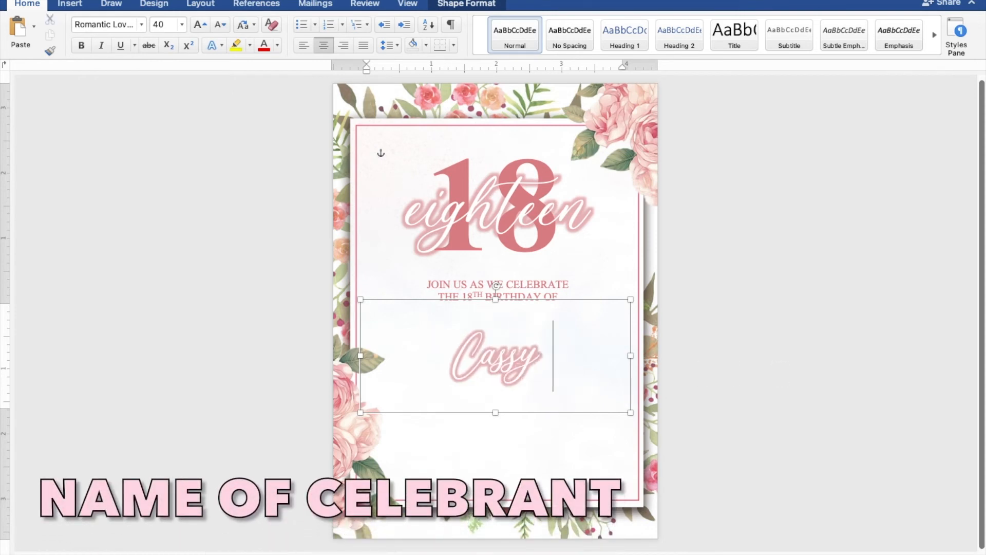
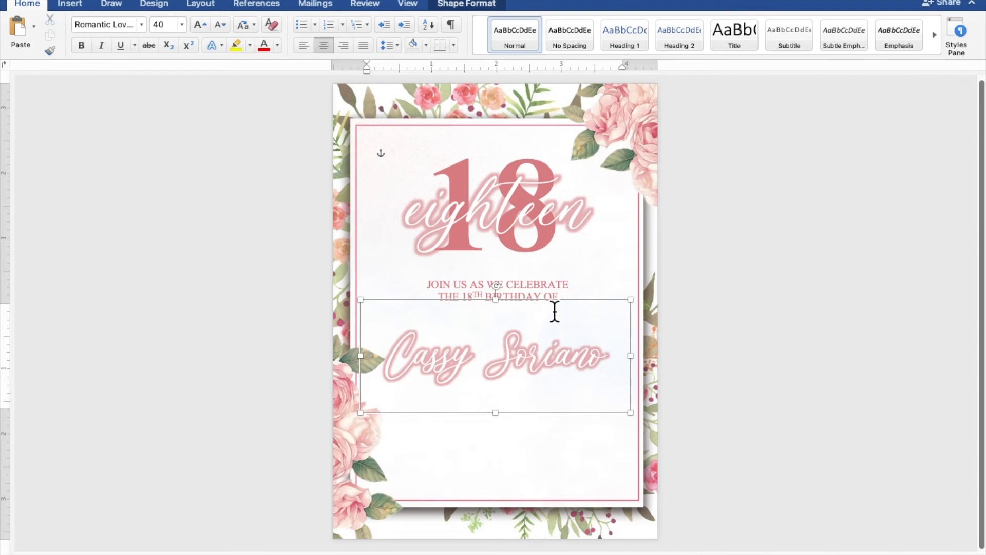
drag(510, 316, 532, 313)
Copy and paste the JOIN US AS WE CELEBRATE text box
click(535, 295)
right_click(536, 206)
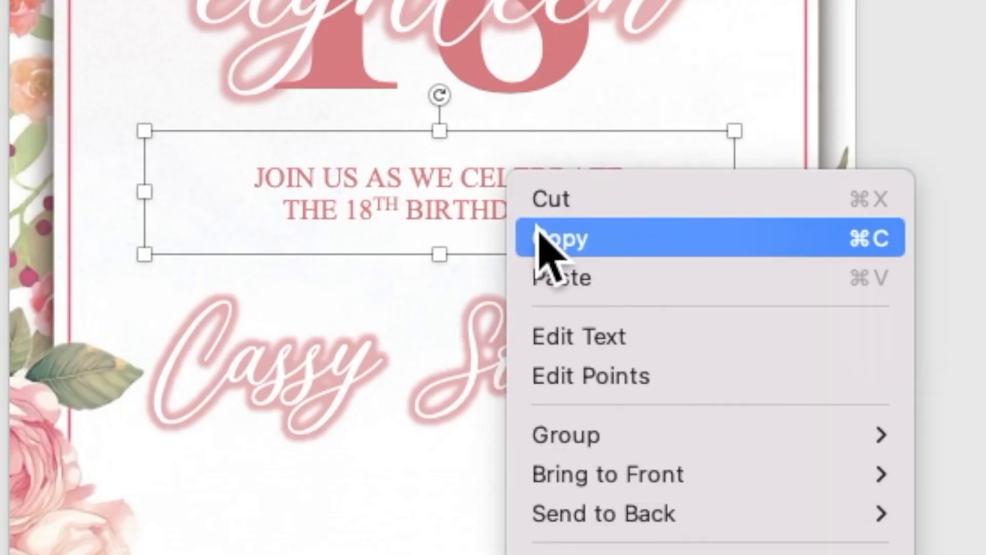
click(547, 244)
right_click(503, 179)
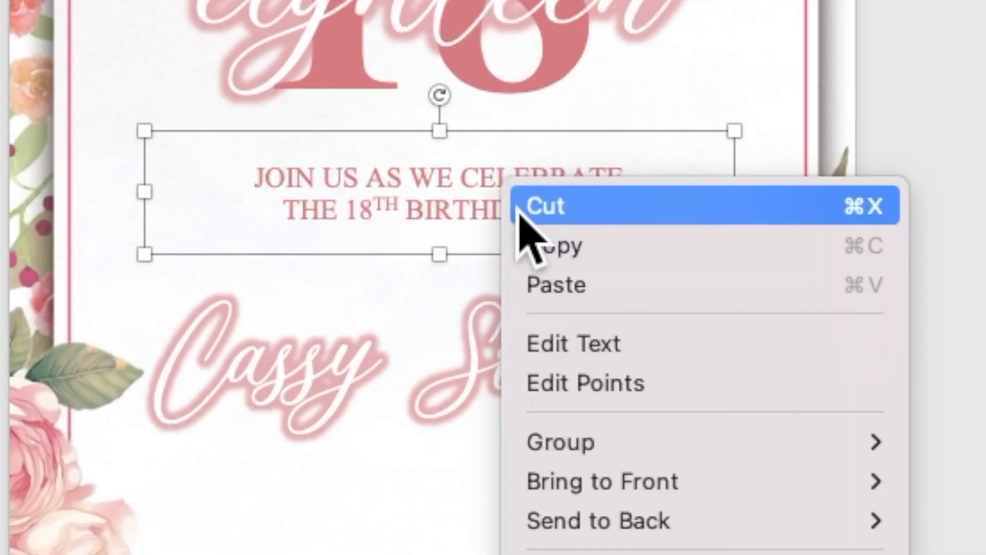
click(555, 285)
Move the duplicate near the page bottom below the name and select its text
drag(534, 246, 497, 489)
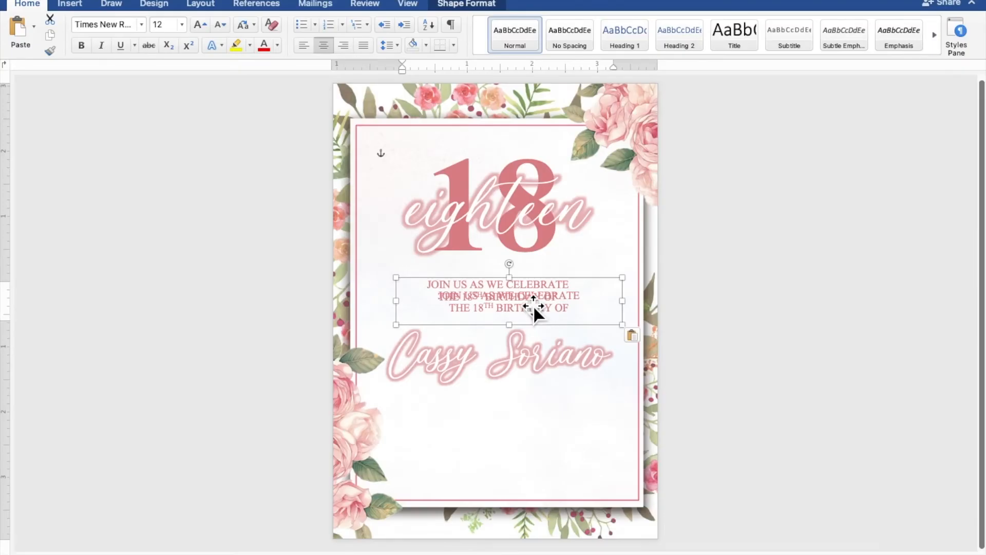
drag(520, 404, 511, 497)
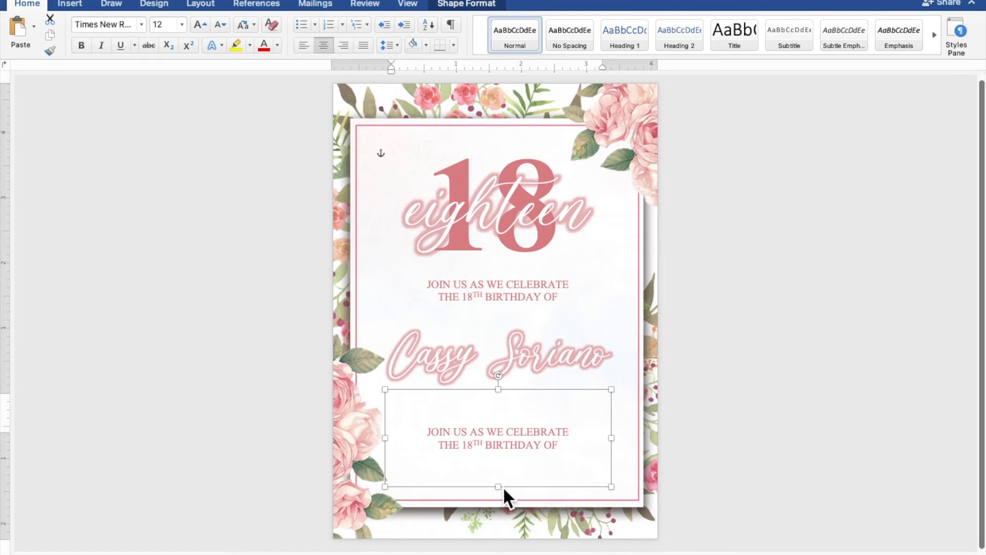
scroll(512, 497, up, 7)
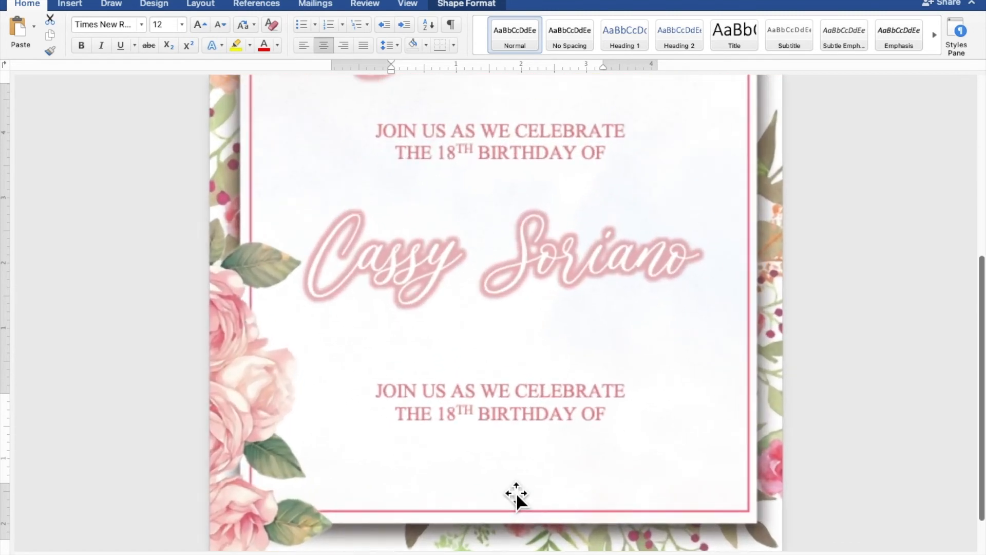
scroll(520, 489, down, 10)
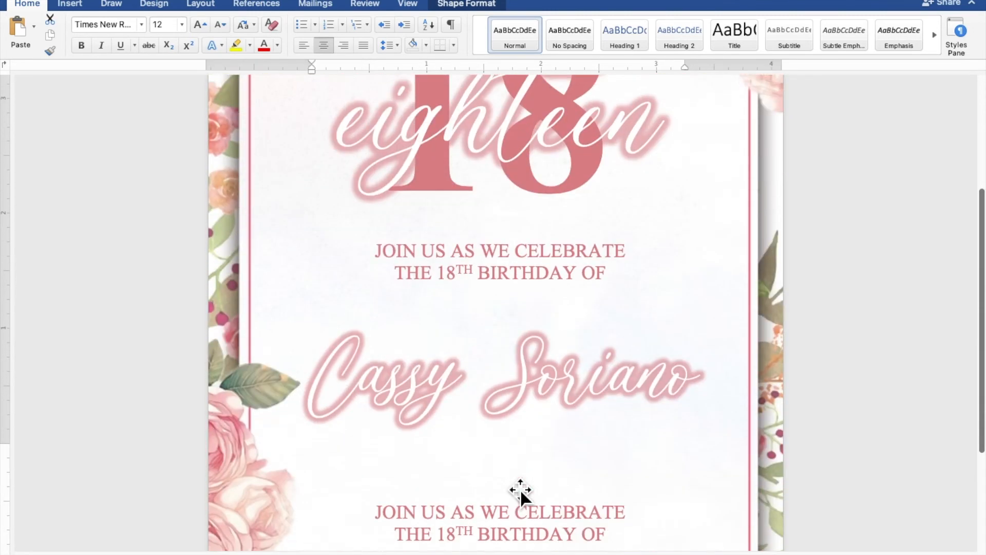
click(520, 490)
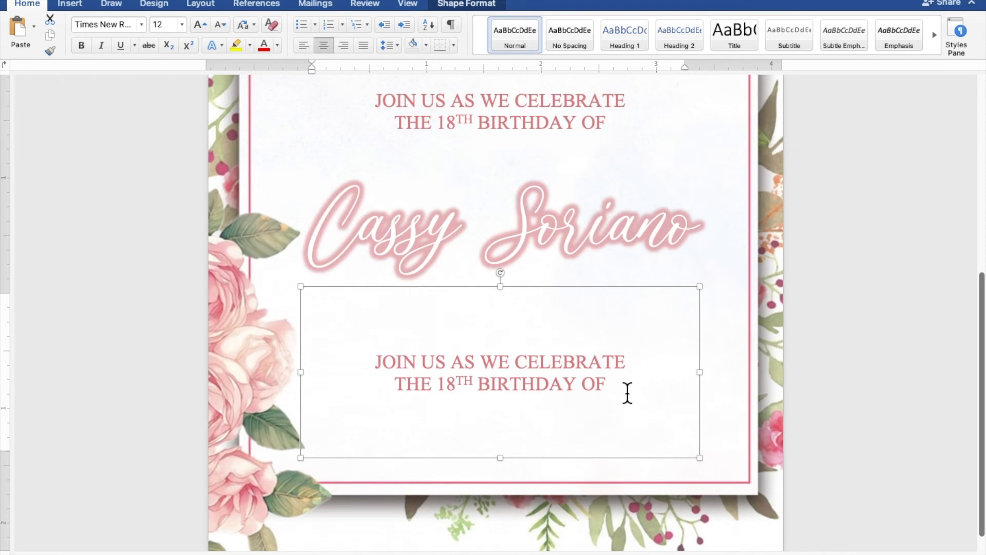
drag(627, 390, 417, 370)
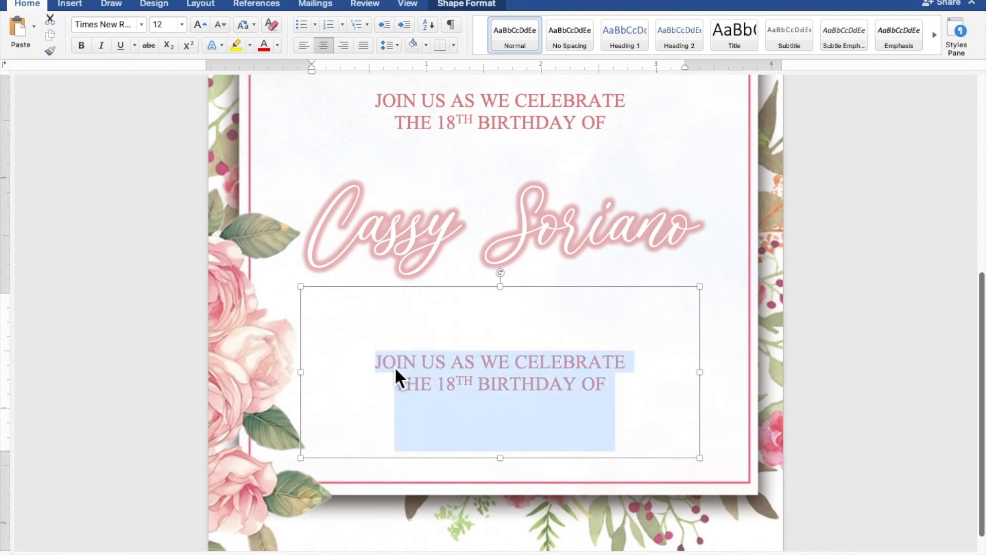
Type the lines SUNDAY, FEBRUARY 27, 2022 and 5:00 PM TO 8:00 PM
text(SUNDAY)
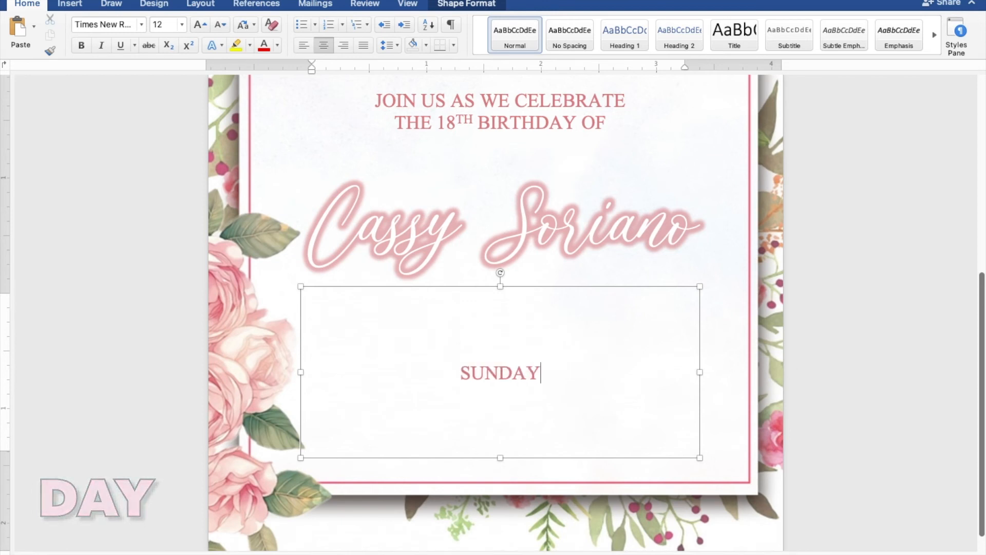
key(Return)
text(FEBRUAR)
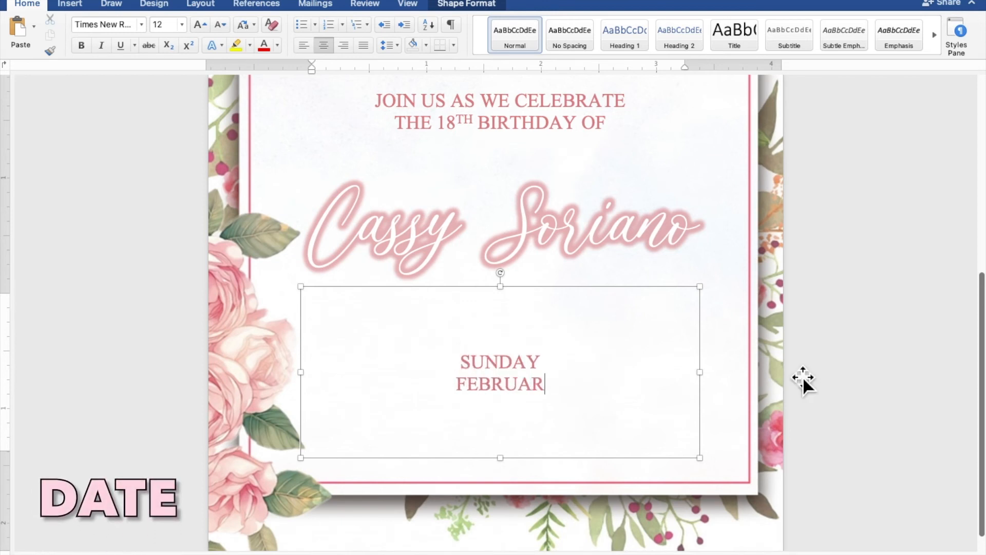
text(Y 27, 2022)
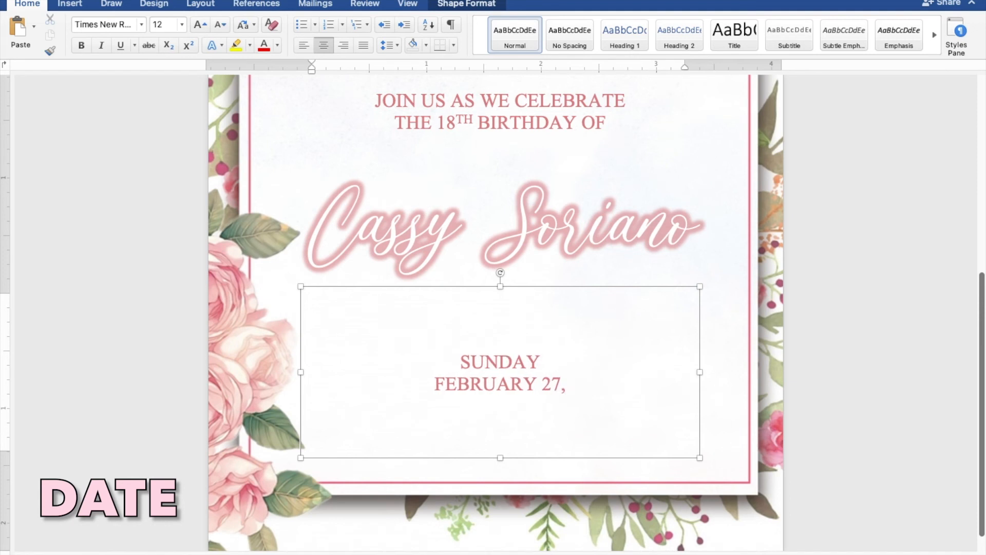
key(Return)
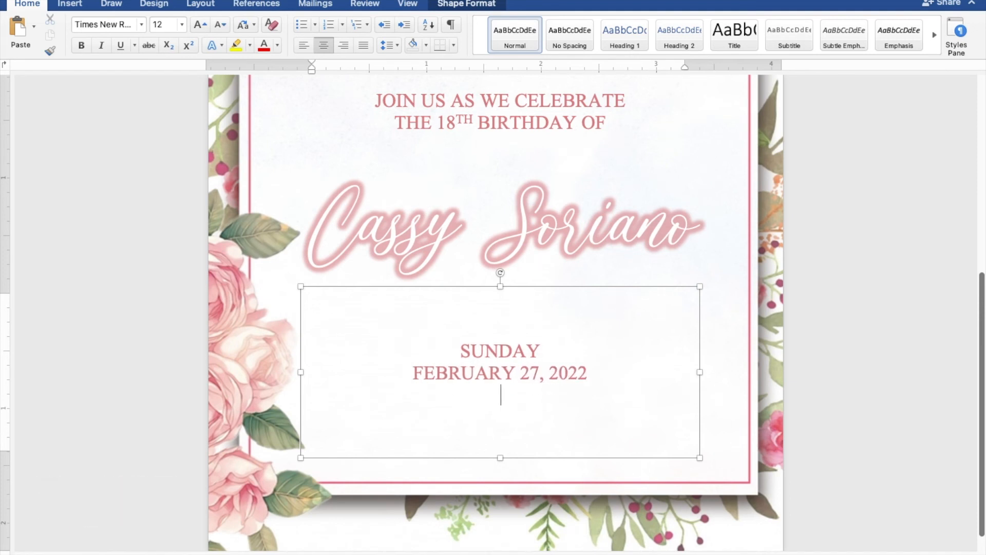
text(5:00 PM TO )
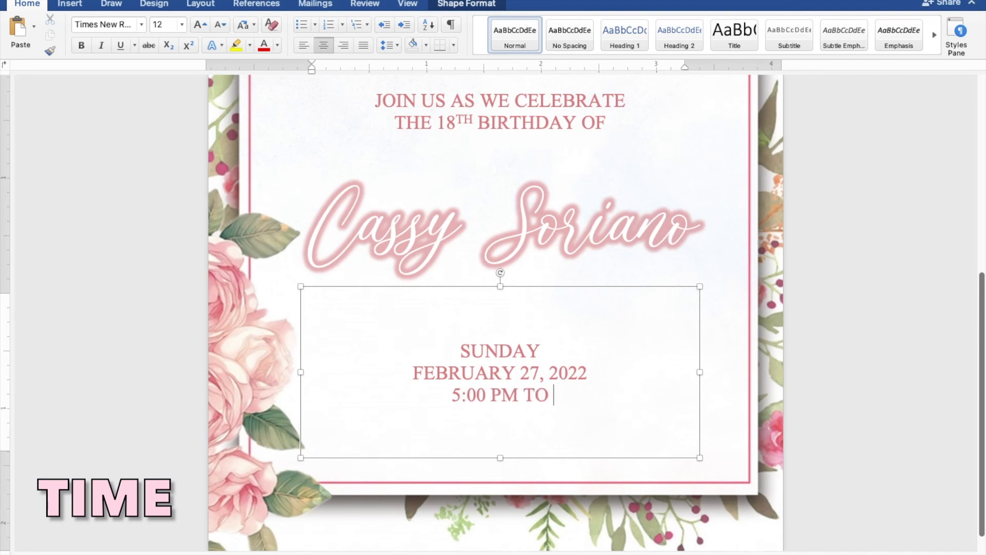
text(8:00)
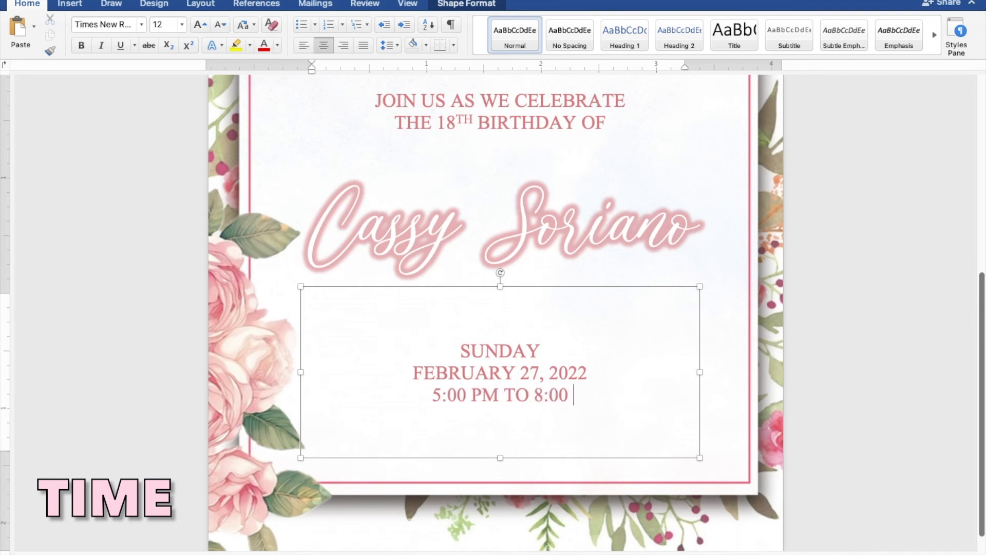
text( PM)
key(Return)
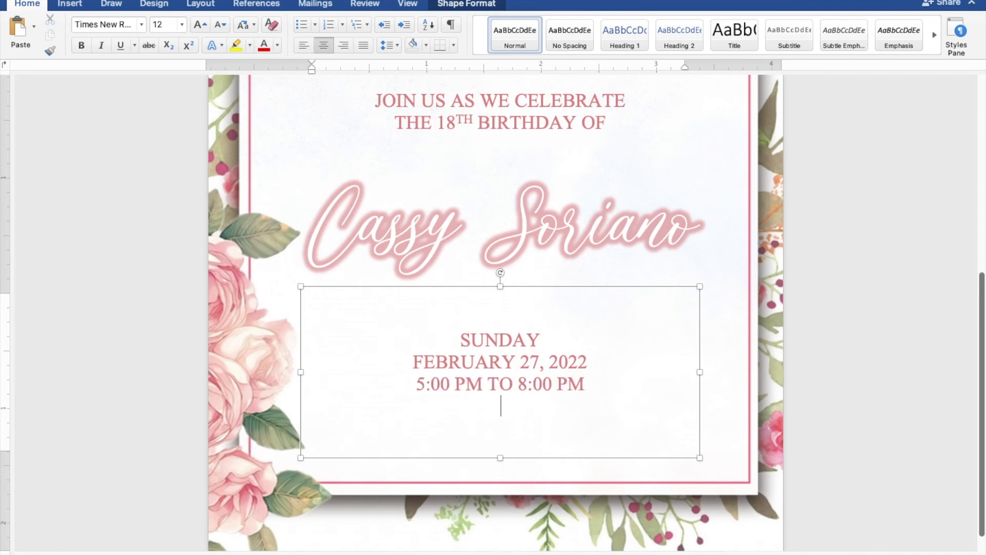
Add the venue lines JAPANESE GARDEN, TONDALIGAN BEACH, DAGUPAN CITY
text(JAPANESE GARDEN)
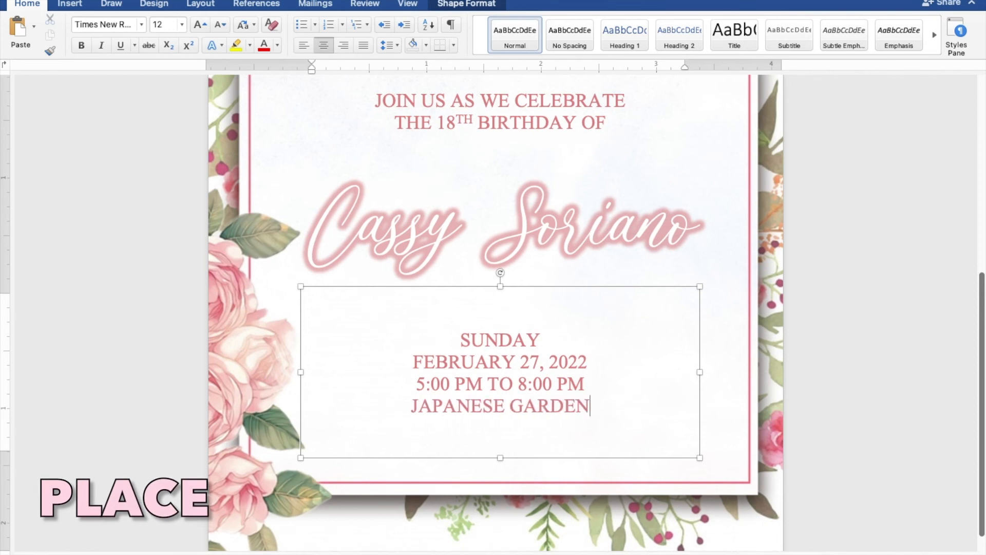
key(Return)
text(TONDAL)
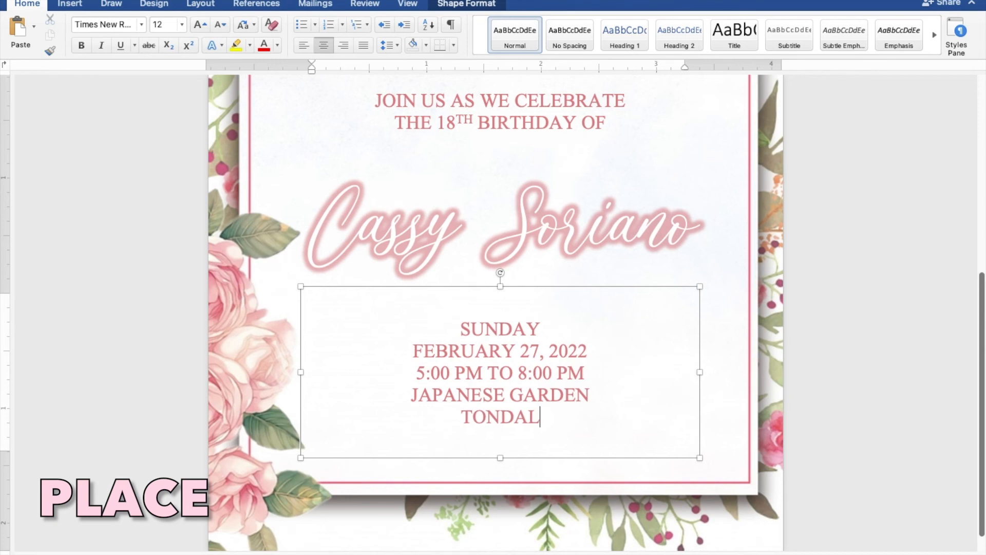
text(IGAN BEACH)
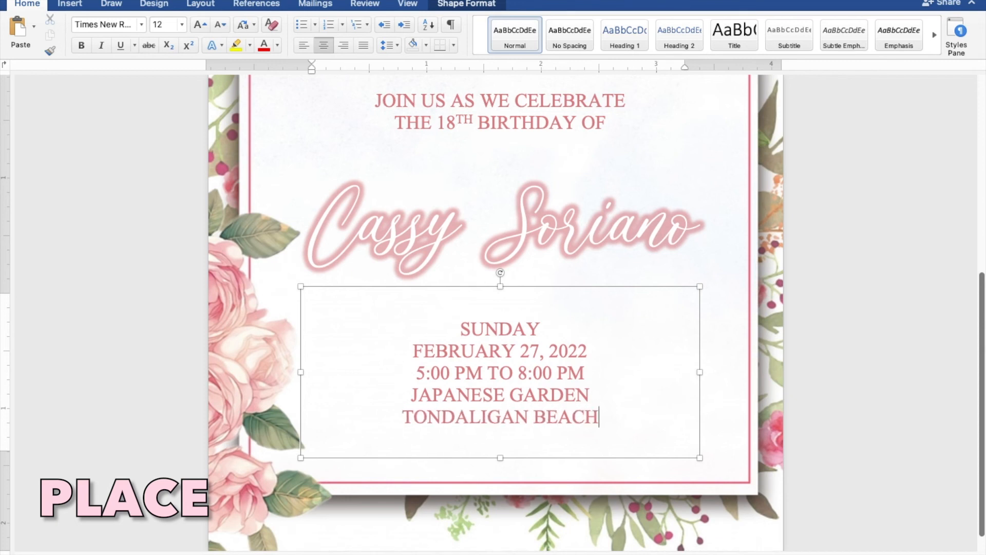
key(Return)
text(DAGUPAN CITY)
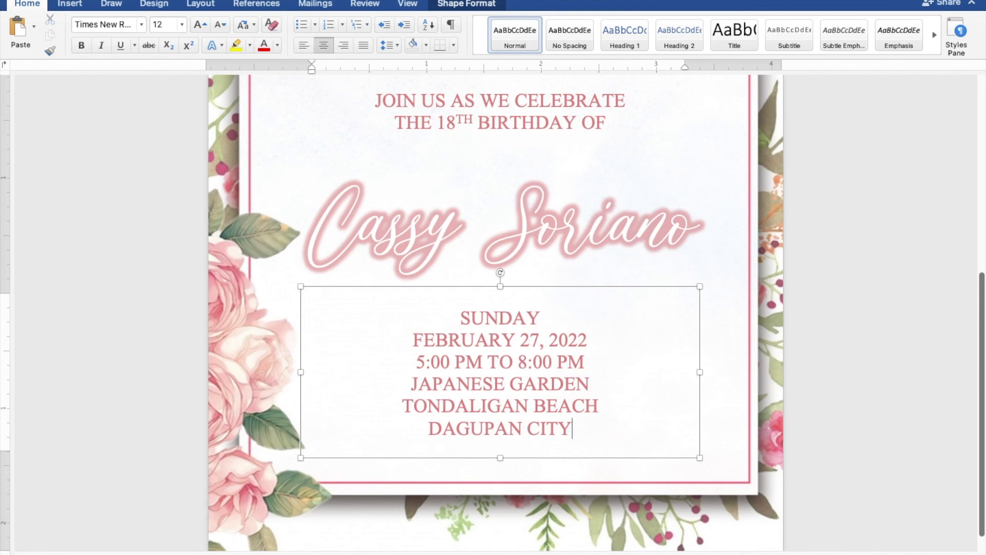
scroll(823, 380, down, 4)
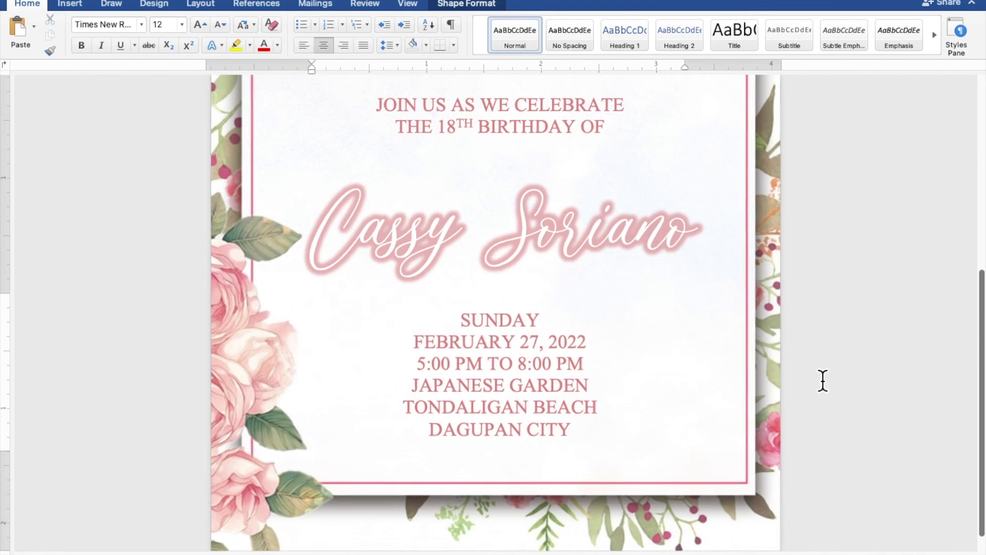
scroll(823, 380, down, 3)
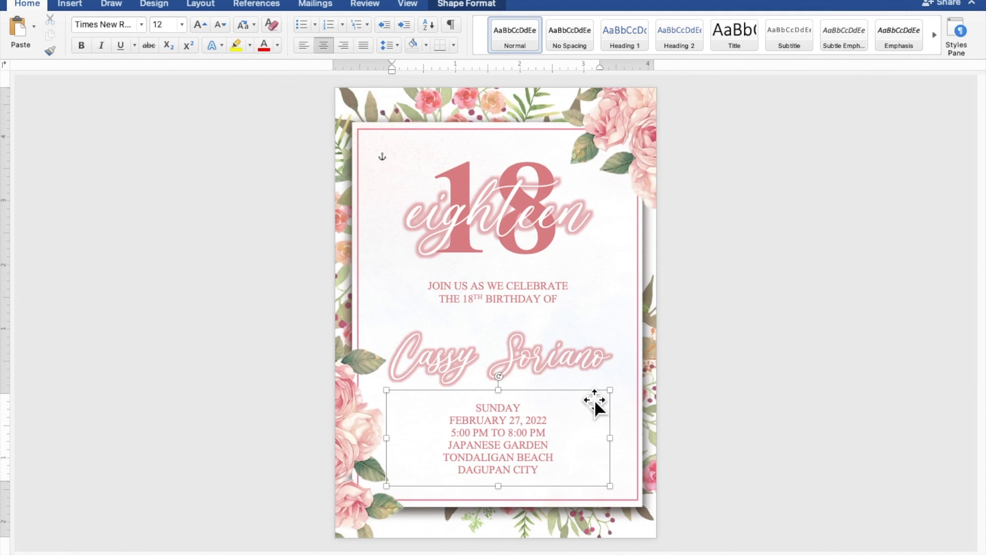
click(581, 369)
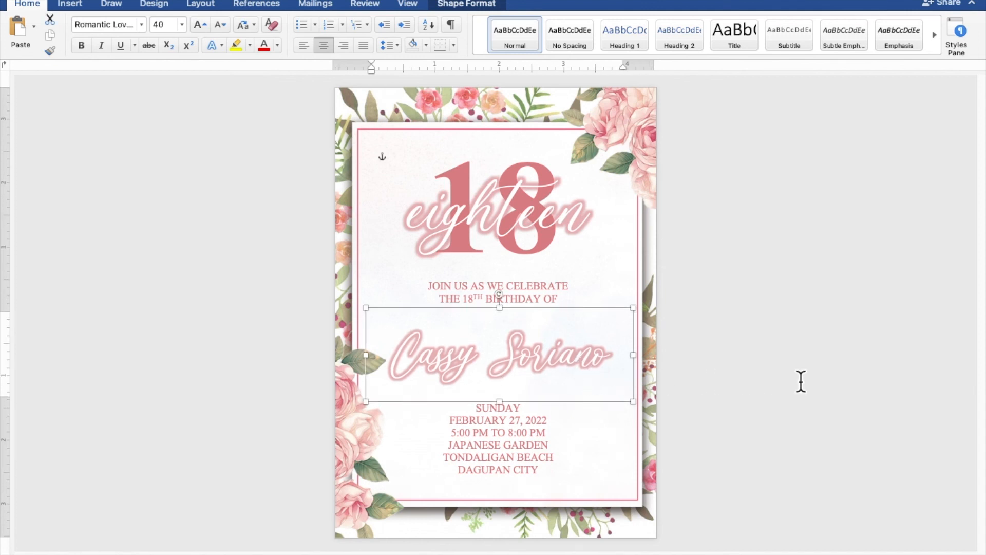
click(837, 381)
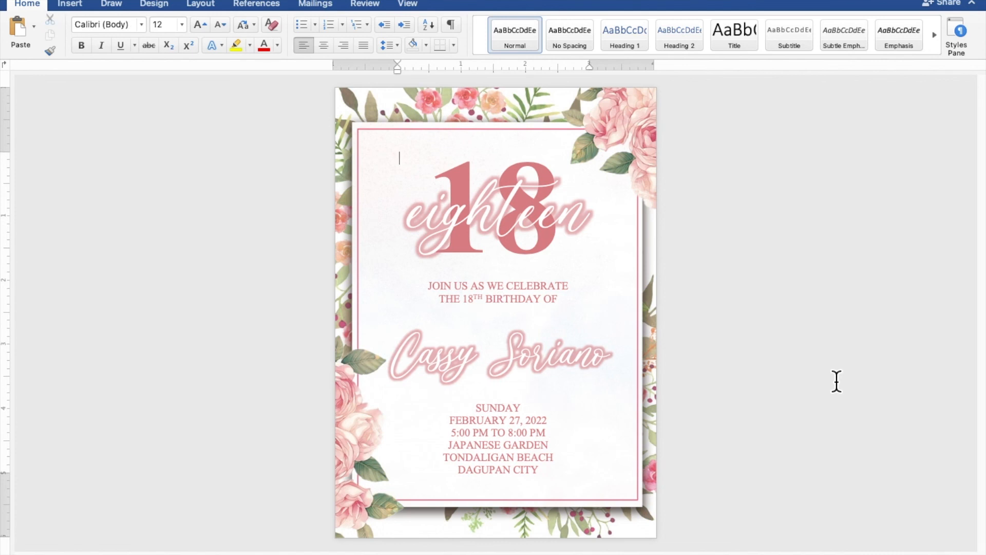